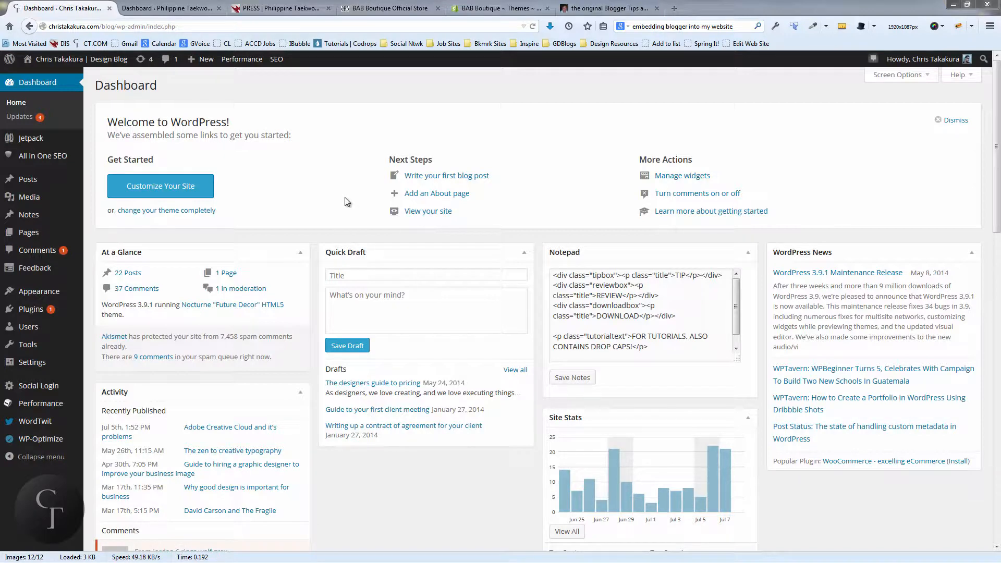
Step: Open the All in One SEO general settings and look over the home page, keyword and title settings
mouse_move(23, 159)
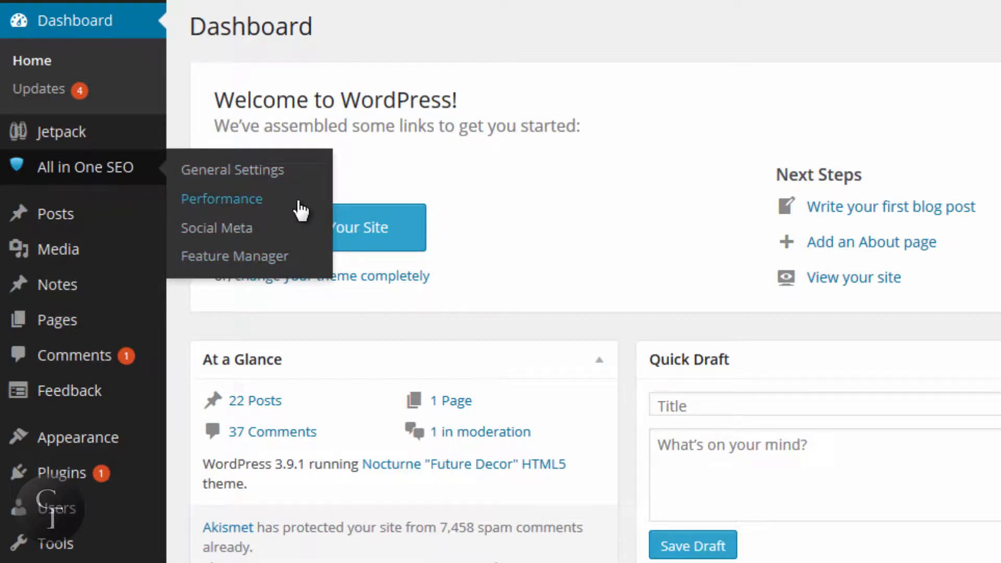
click(237, 172)
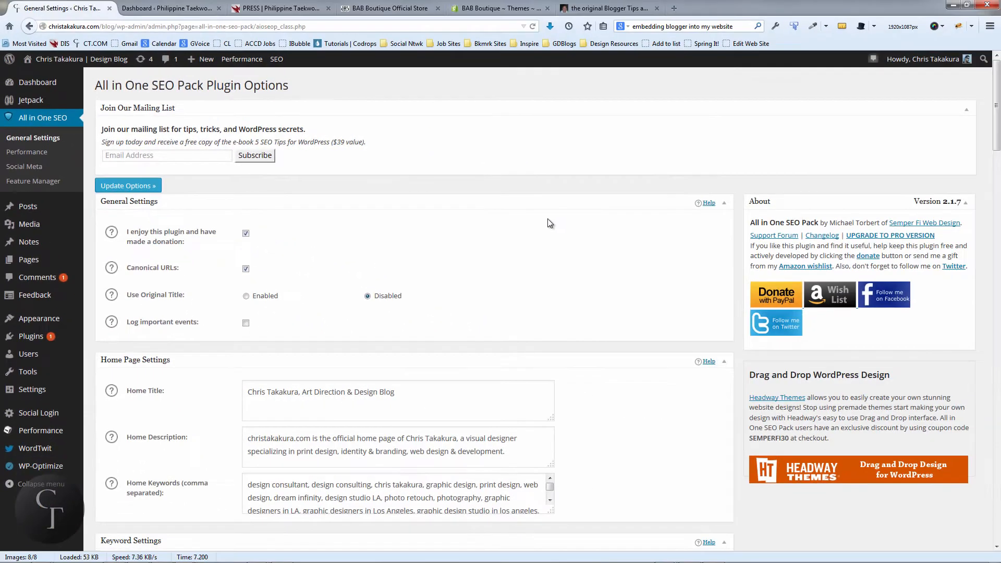
scroll(536, 221, down, 3)
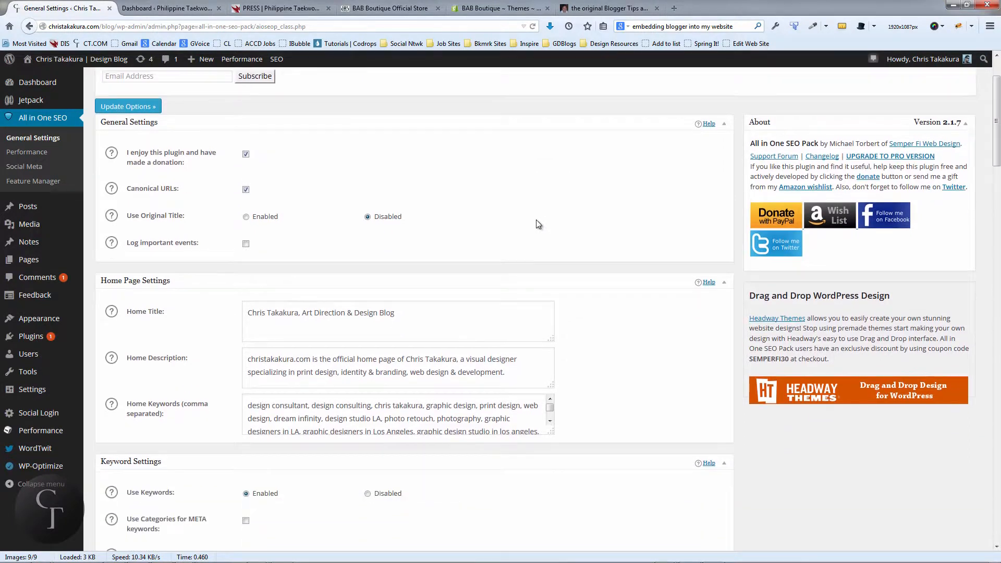
scroll(538, 224, up, 3)
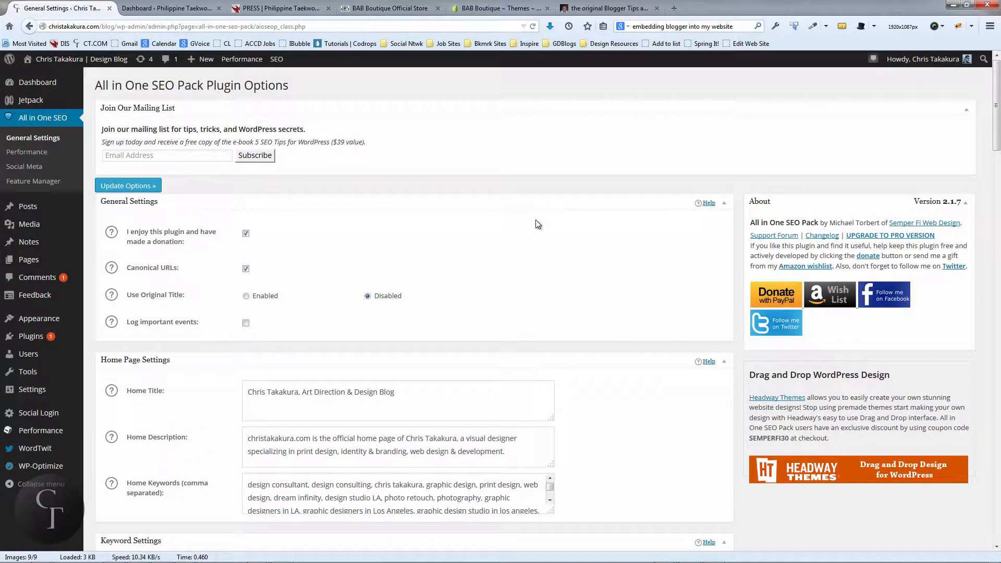
scroll(537, 224, down, 6)
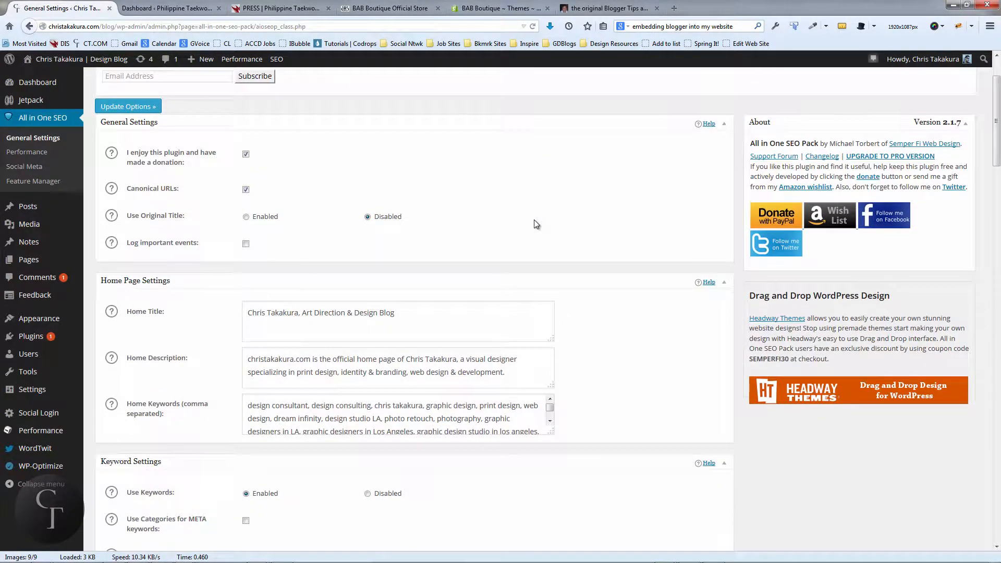
scroll(537, 224, up, 3)
scroll(386, 233, down, 4)
scroll(385, 232, down, 10)
scroll(382, 232, up, 2)
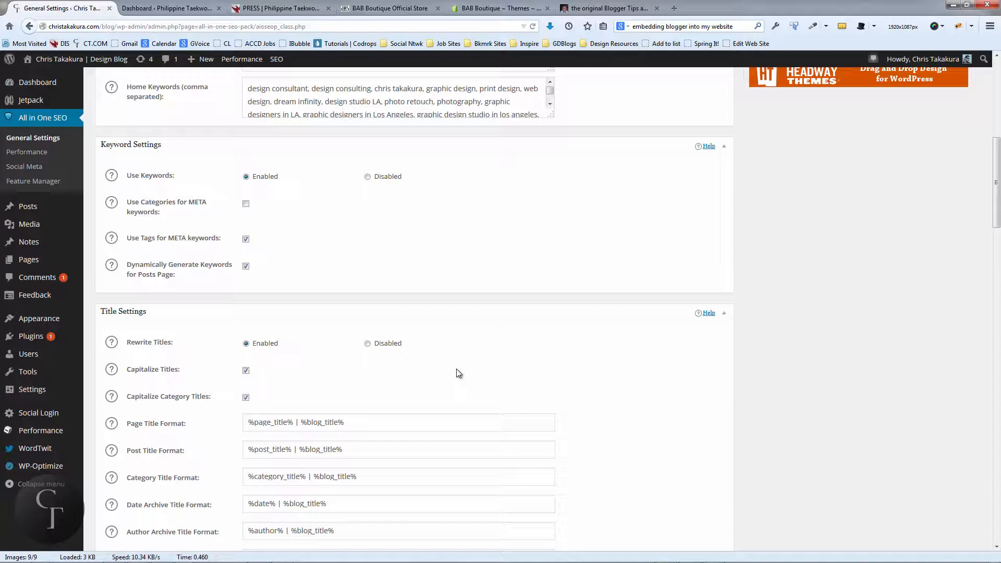
scroll(457, 369, up, 9)
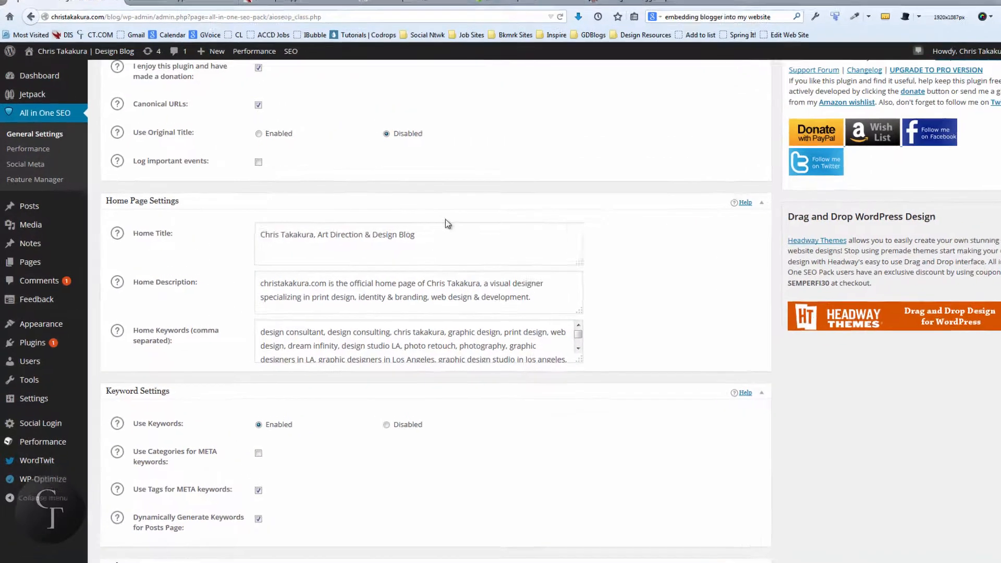
Step: Examine the Home Title text in the Home Page Settings
click(415, 233)
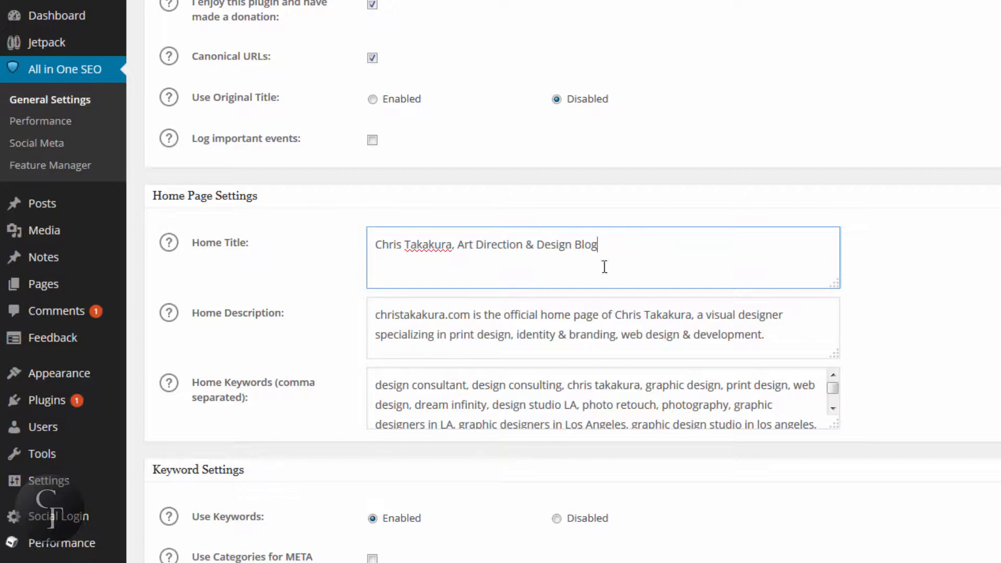
drag(615, 239, 328, 241)
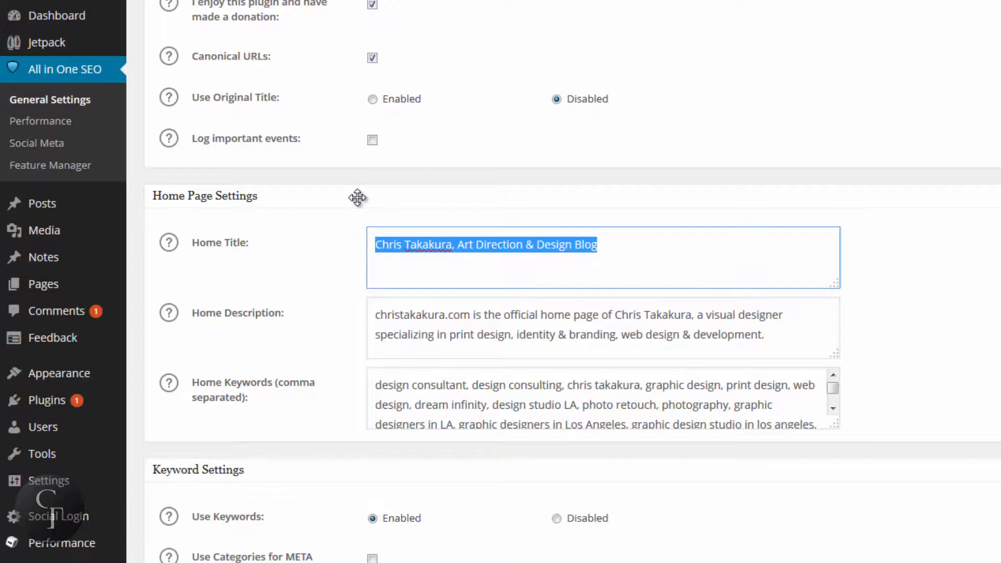
click(638, 237)
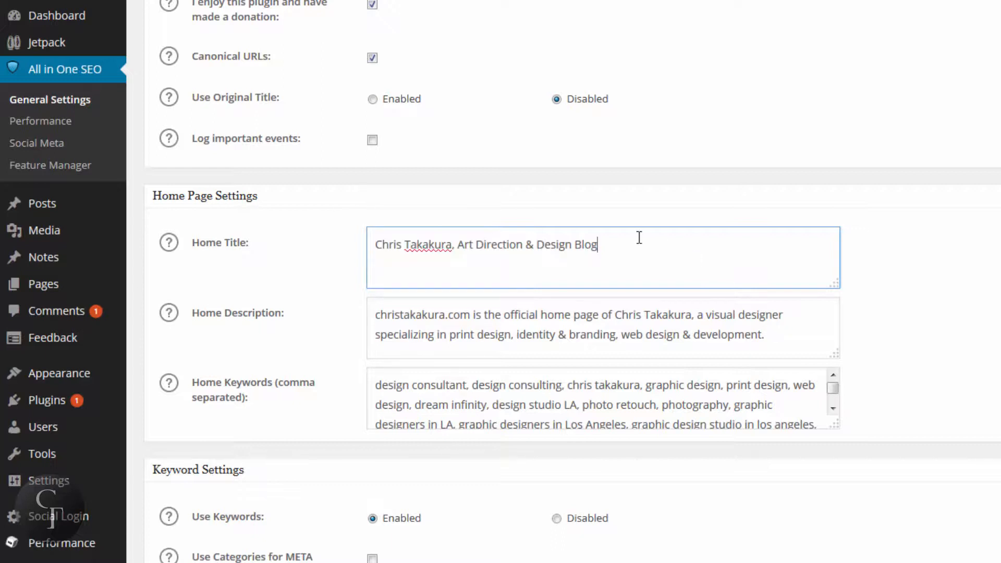
drag(639, 237, 366, 237)
click(641, 249)
drag(641, 249, 359, 241)
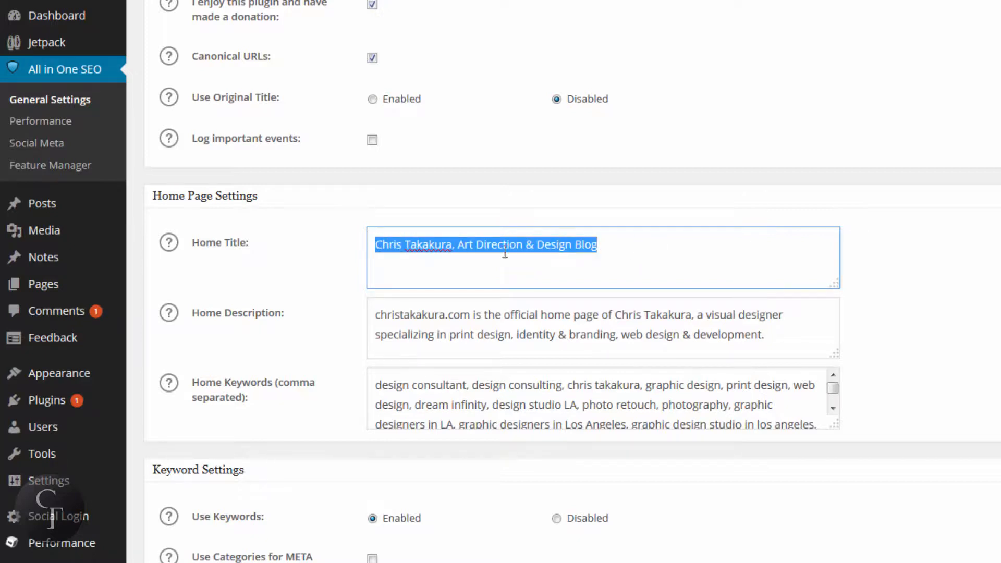
click(644, 246)
drag(634, 245, 391, 242)
click(623, 238)
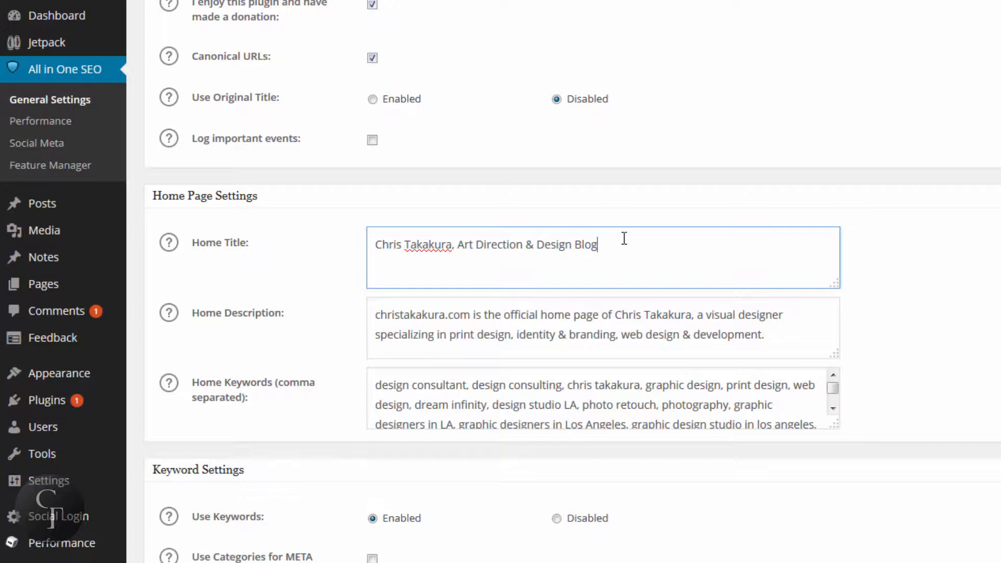
drag(605, 239, 349, 241)
click(684, 248)
Step: Examine the Home Description text and show the help note for that setting
click(790, 337)
drag(790, 336, 370, 316)
click(373, 314)
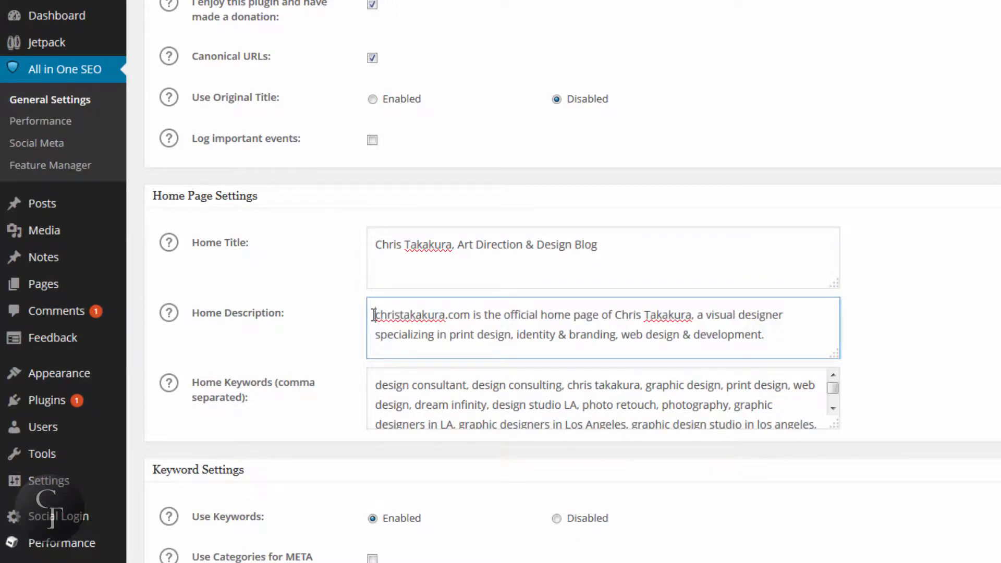
click(171, 319)
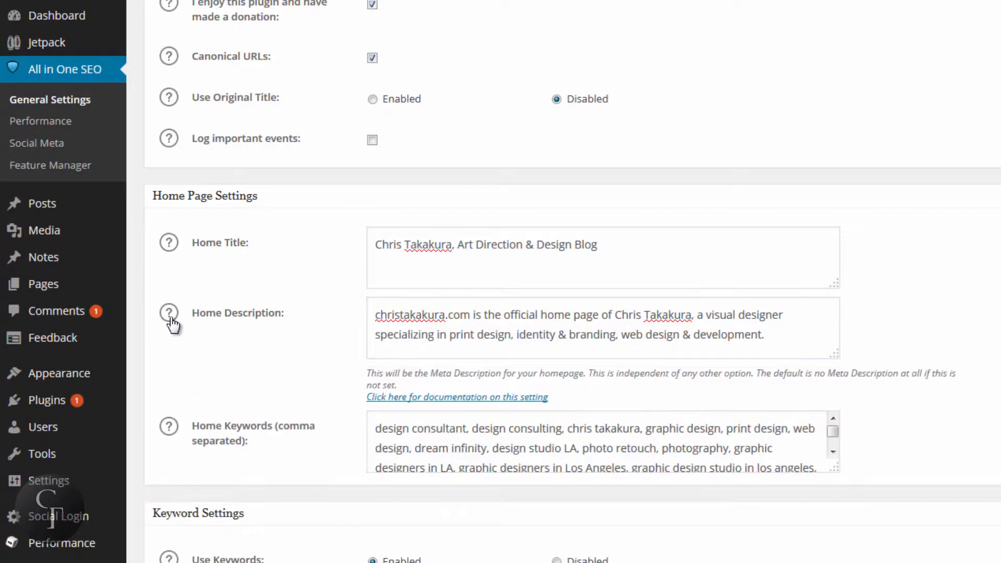
click(432, 321)
click(769, 340)
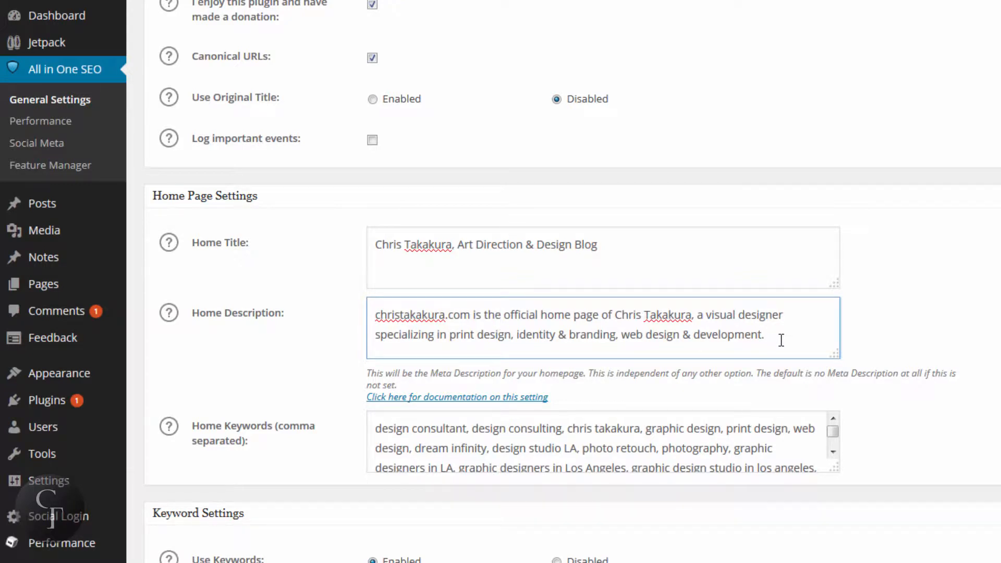
drag(781, 340, 374, 314)
click(375, 319)
click(811, 342)
click(376, 314)
click(791, 323)
click(783, 334)
Step: Enlarge the Home Keywords field and read through its comma-separated keyword list
drag(833, 468, 844, 527)
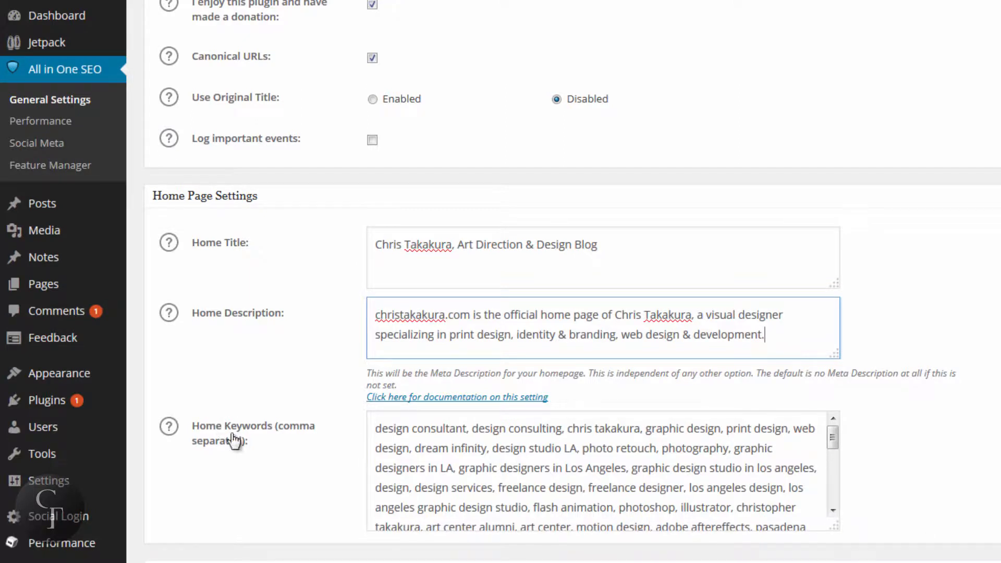
drag(375, 428, 673, 467)
click(674, 467)
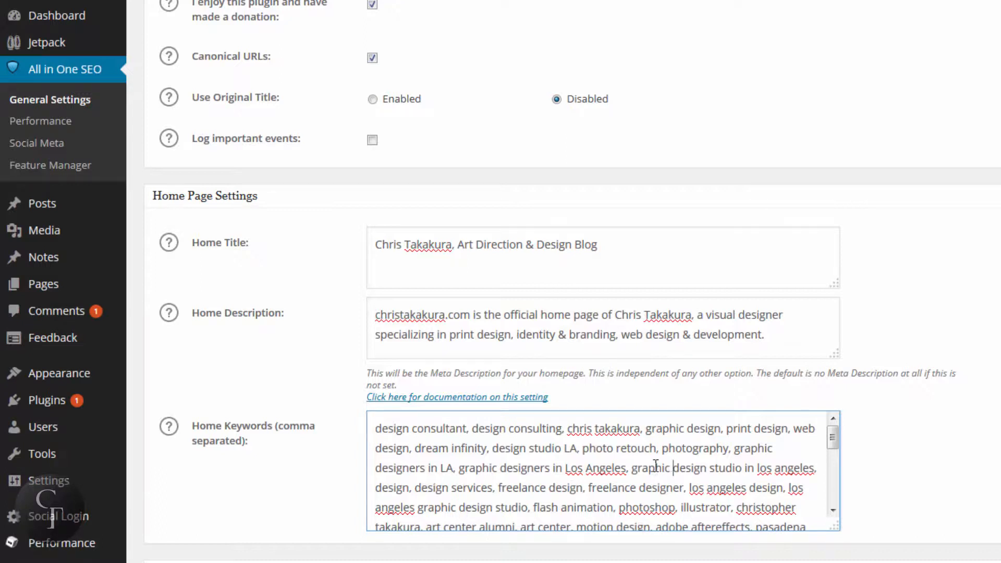
click(378, 428)
drag(611, 428, 663, 461)
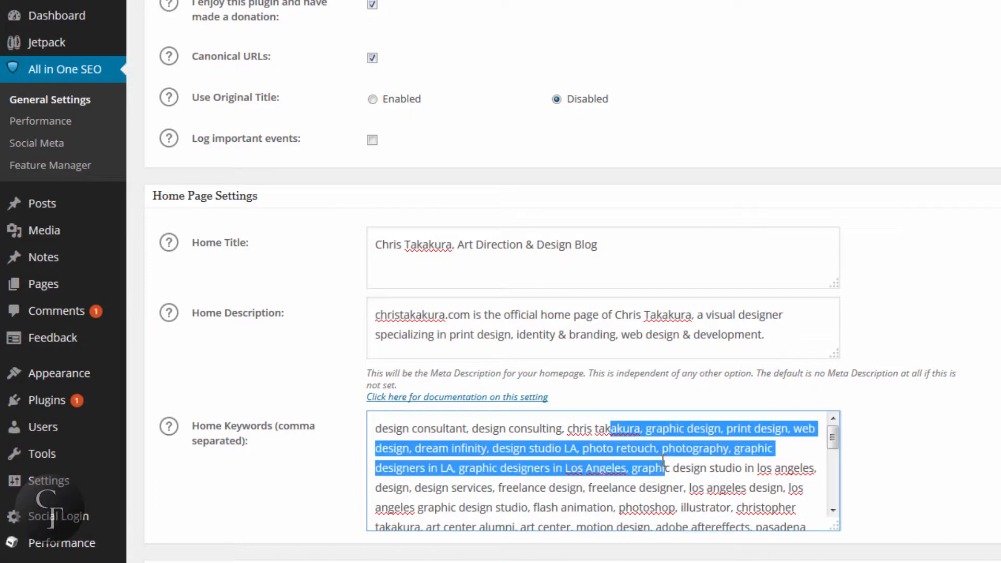
click(667, 462)
mouse_move(831, 434)
mouse_down()
mouse_move(835, 512)
mouse_move(833, 440)
mouse_up()
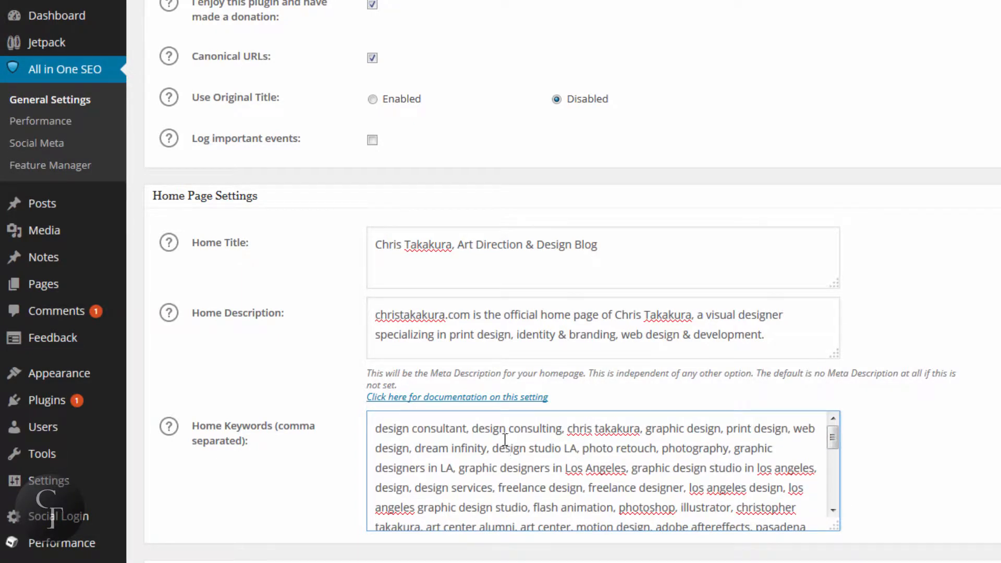
scroll(510, 439, down, 2)
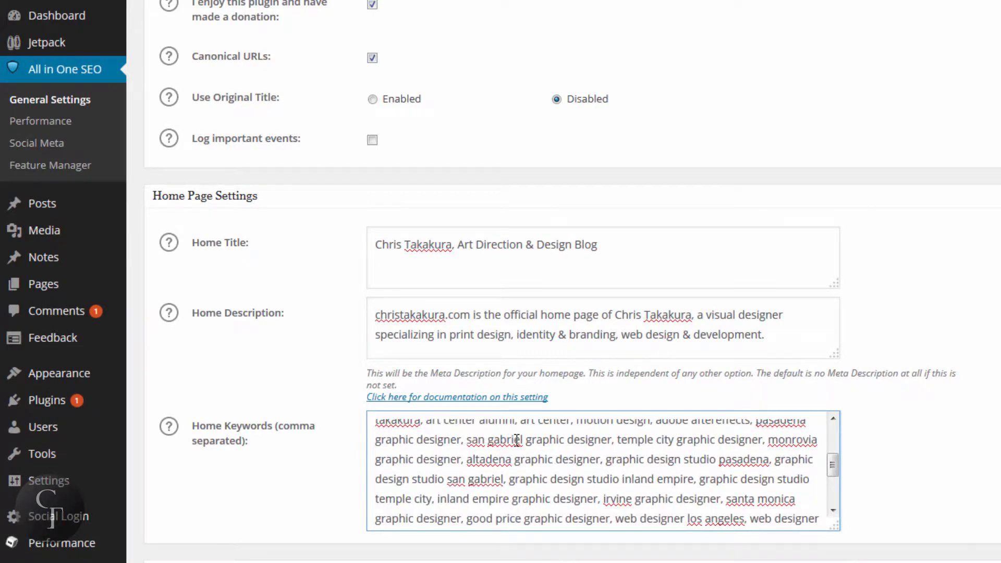
scroll(516, 439, down, 2)
scroll(521, 443, up, 4)
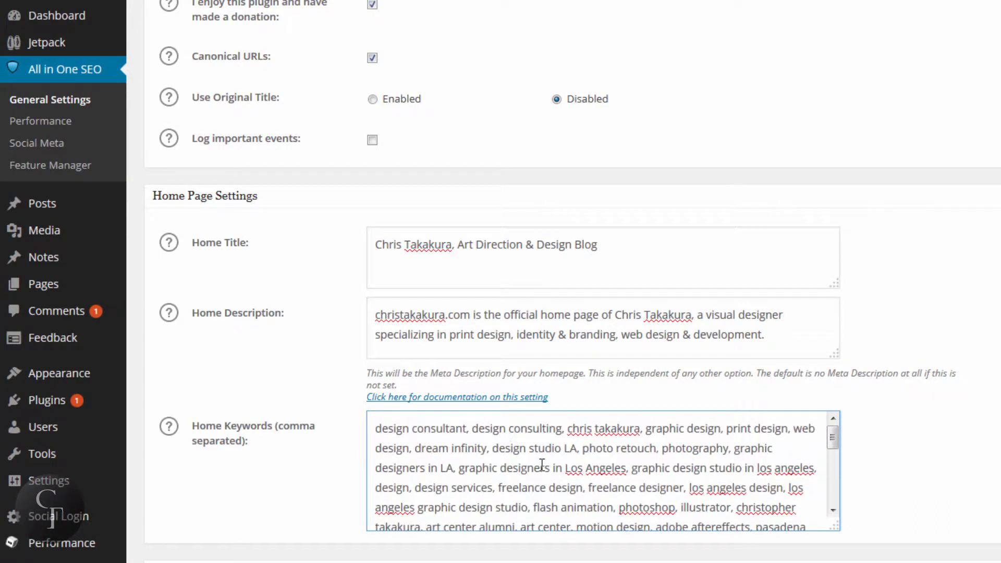
Step: Open the list of all posts and look through the entries with their categories and tags
scroll(542, 464, up, 5)
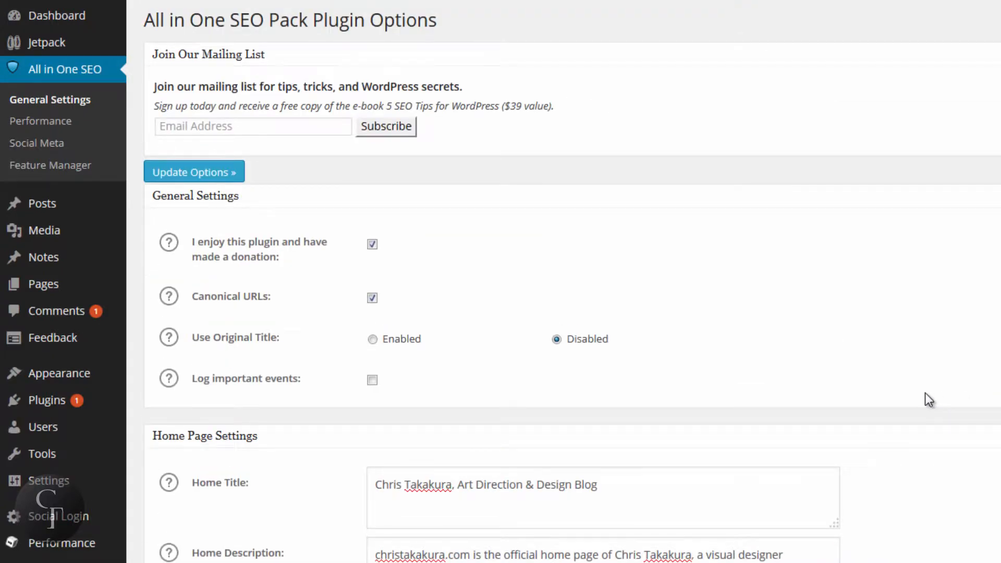
scroll(924, 393, down, 6)
scroll(925, 393, up, 6)
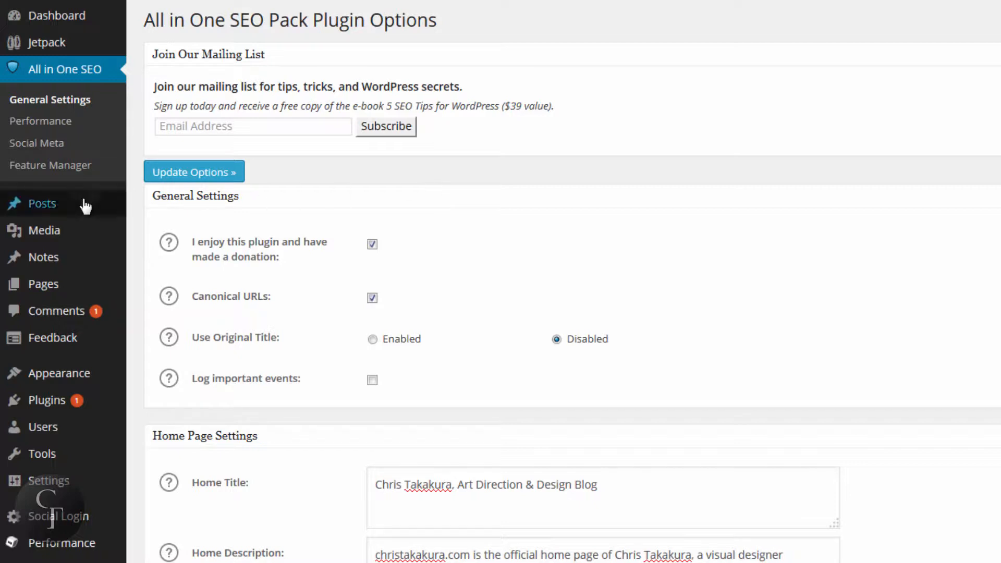
mouse_move(47, 204)
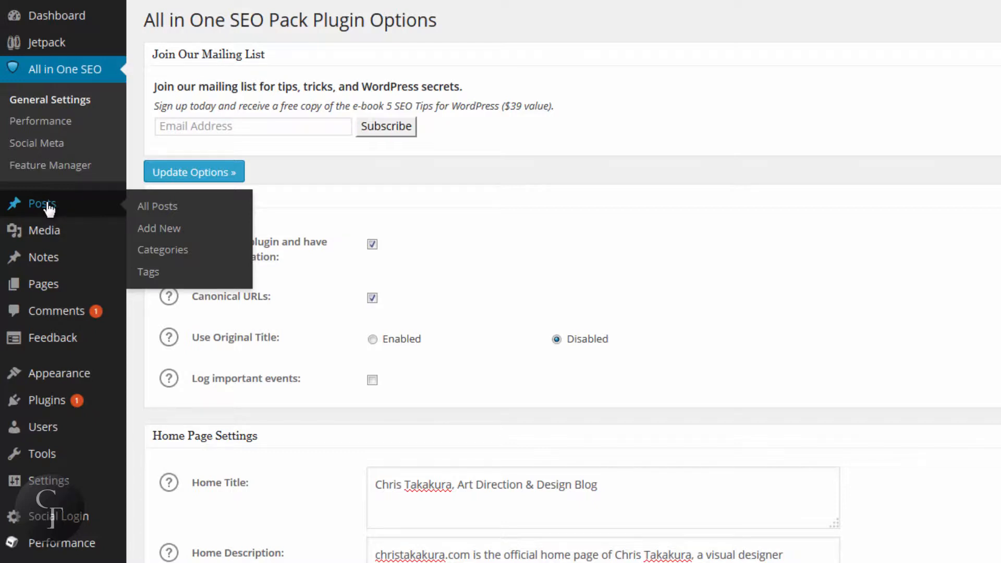
click(48, 207)
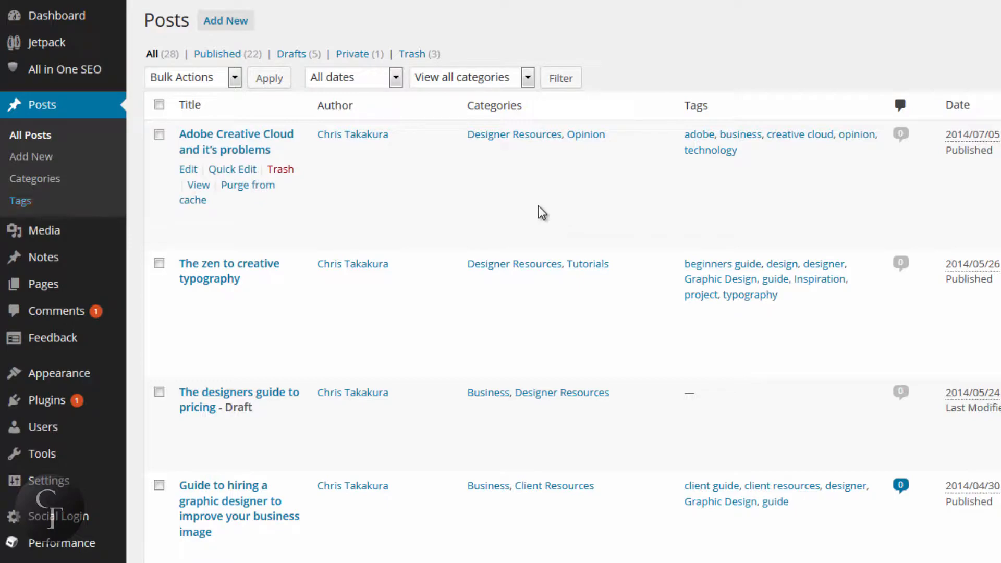
scroll(537, 205, down, 15)
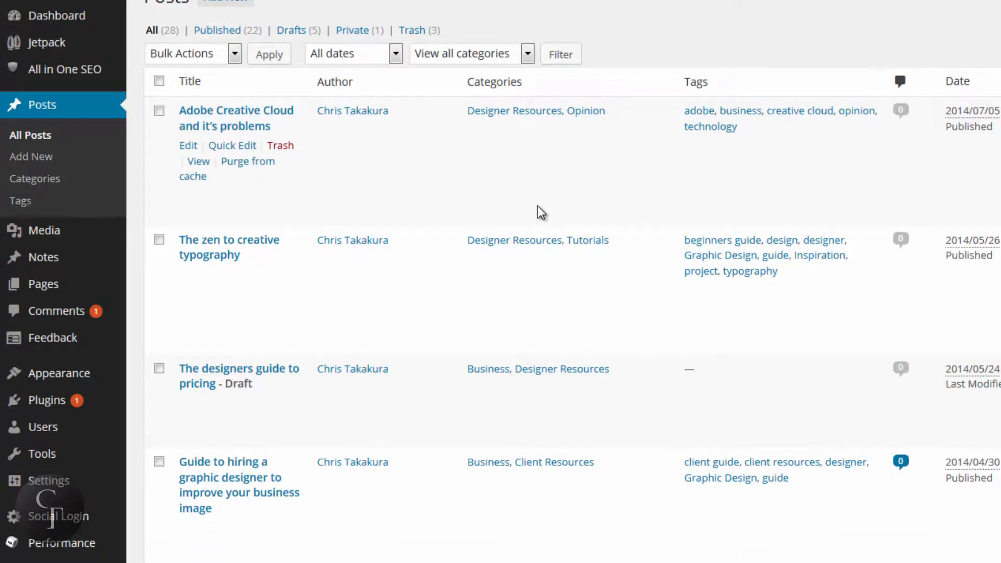
scroll(537, 205, down, 8)
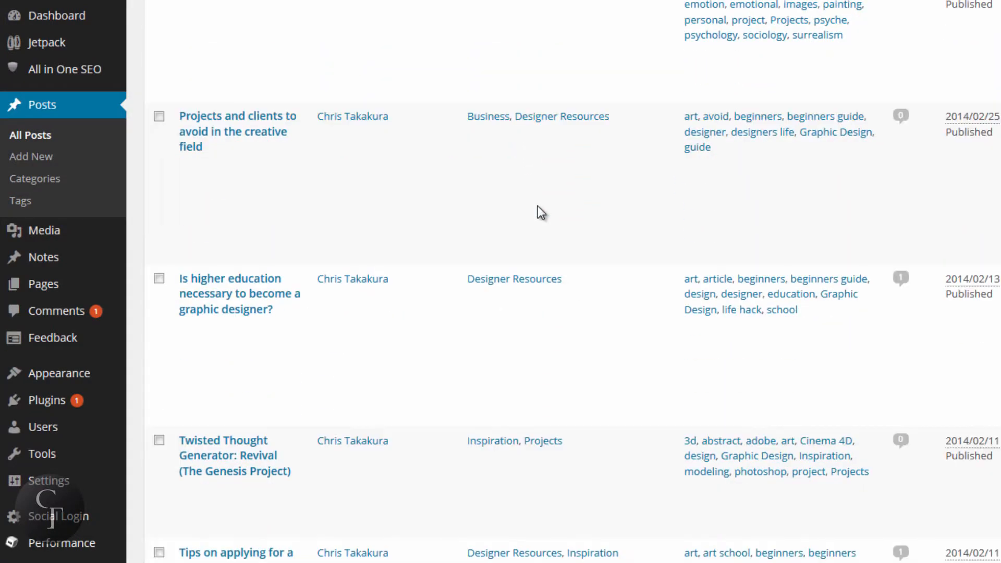
scroll(537, 206, up, 15)
scroll(536, 205, up, 4)
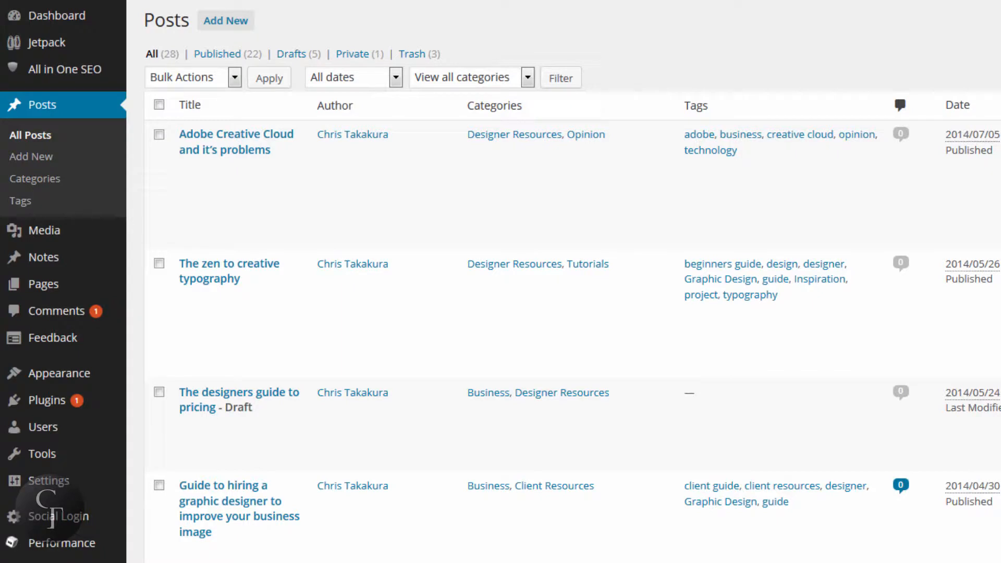
Step: Open the post "Adobe Creative Cloud and it's problems" for editing and go to its All in One SEO Pack section
mouse_move(232, 177)
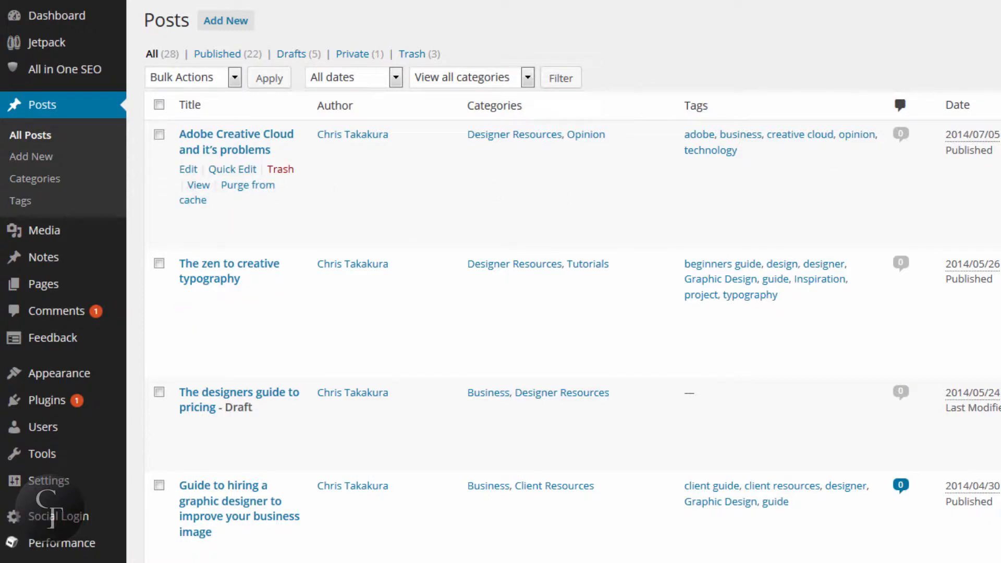
mouse_move(530, 192)
click(184, 176)
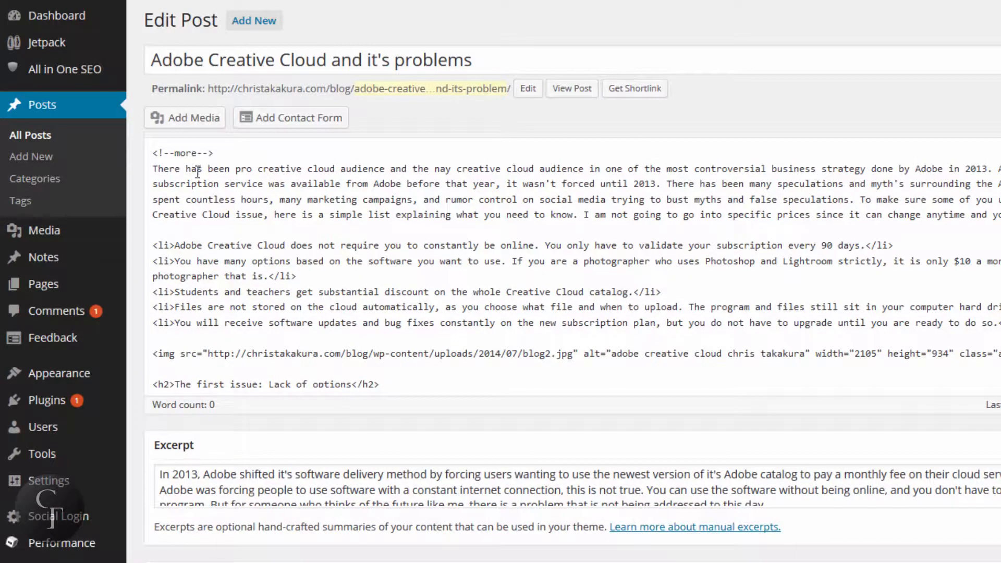
scroll(886, 113, down, 10)
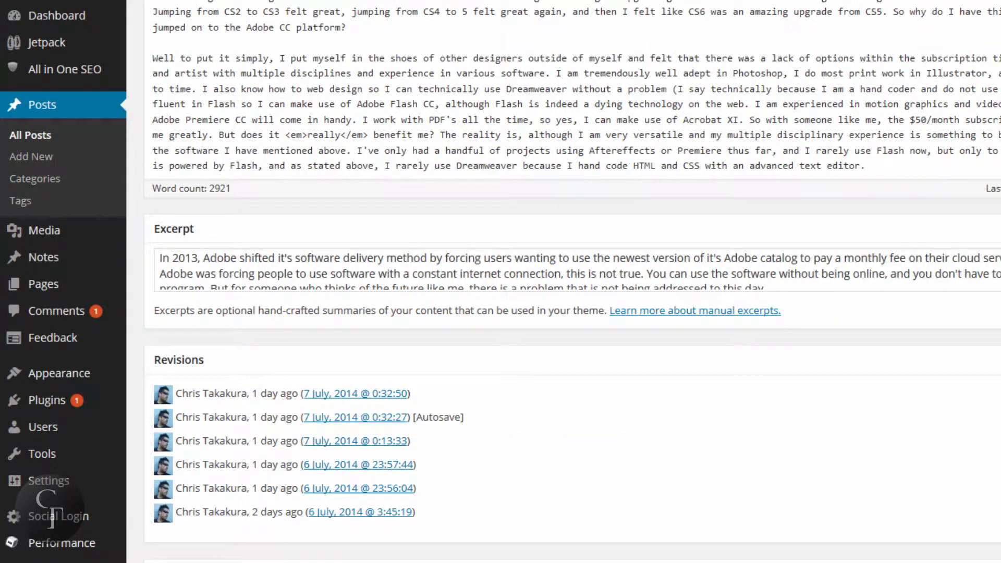
scroll(572, 281, up, 5)
scroll(572, 281, down, 5)
scroll(573, 282, down, 2)
click(951, 139)
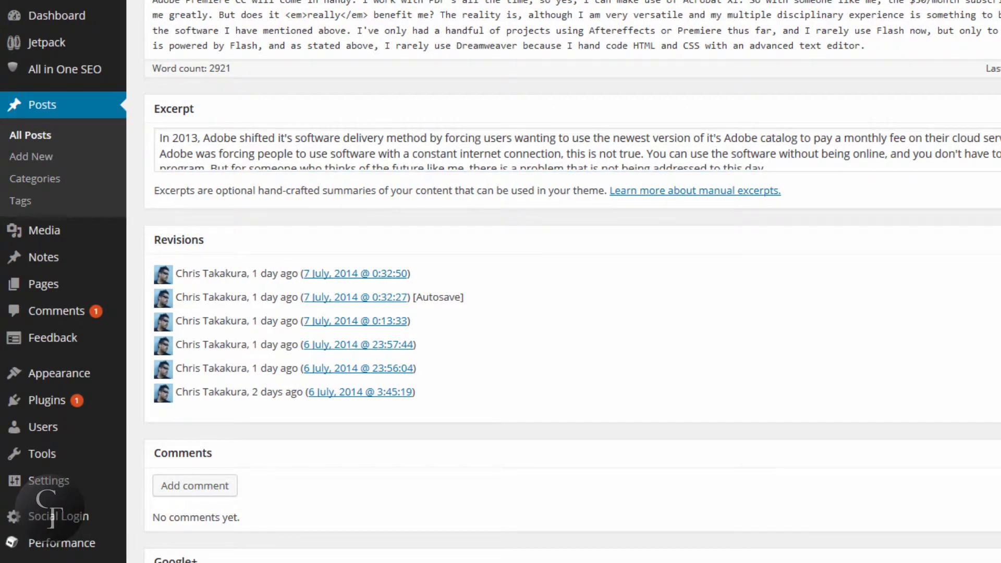
scroll(572, 281, down, 5)
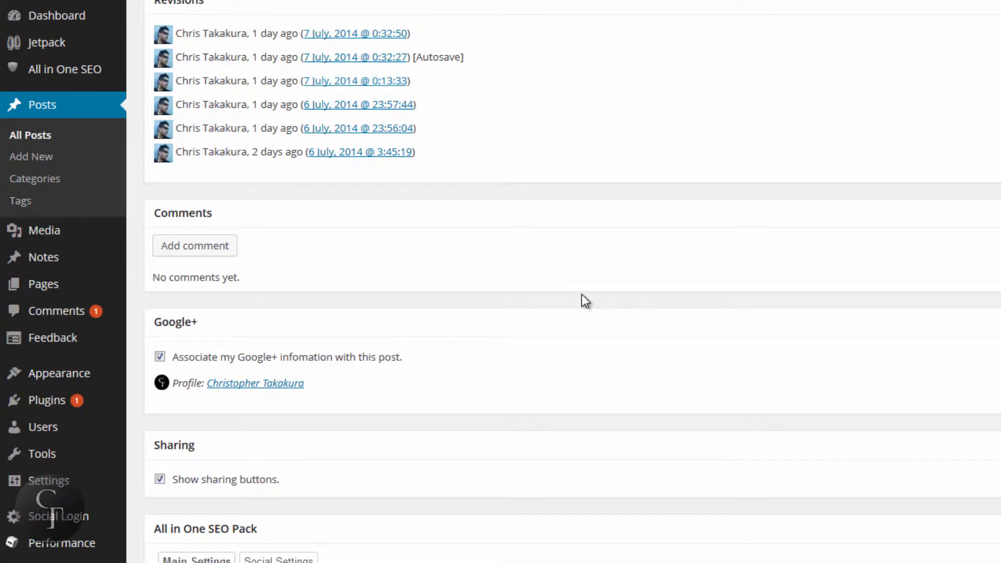
scroll(581, 296, down, 2)
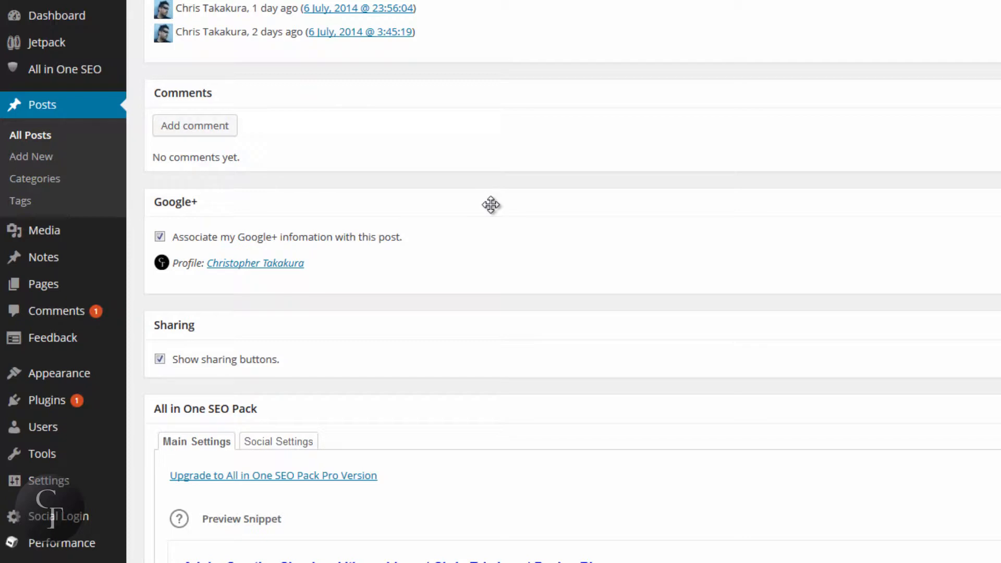
scroll(491, 204, down, 2)
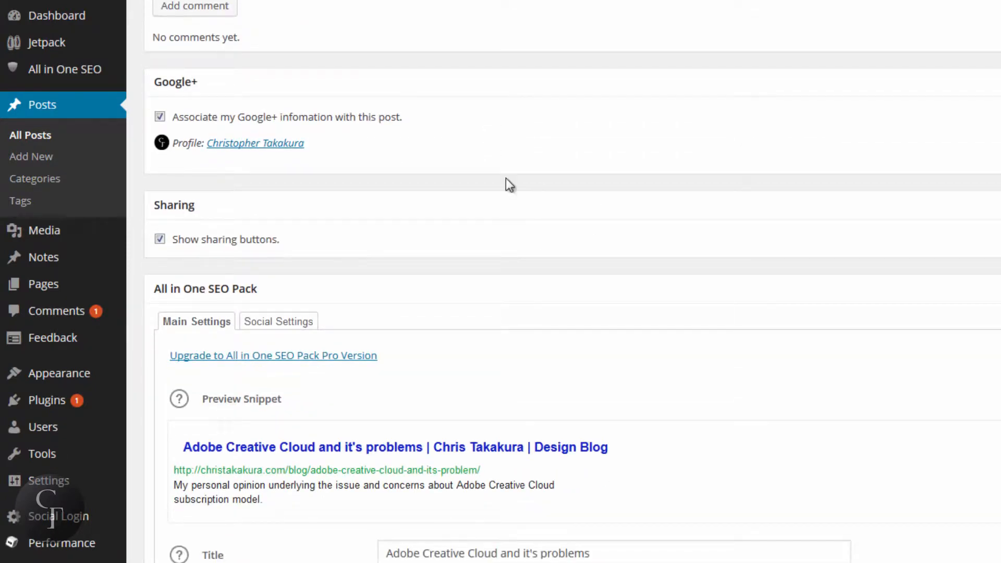
Step: Examine the post's preview snippet, SEO title and the title's character count against the search engine limit
scroll(534, 196, down, 4)
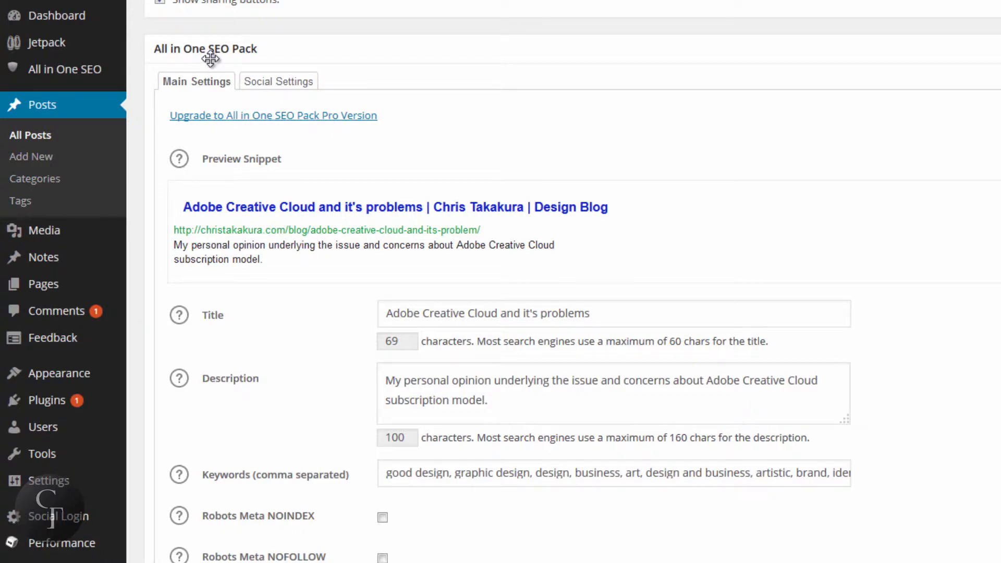
scroll(954, 222, down, 2)
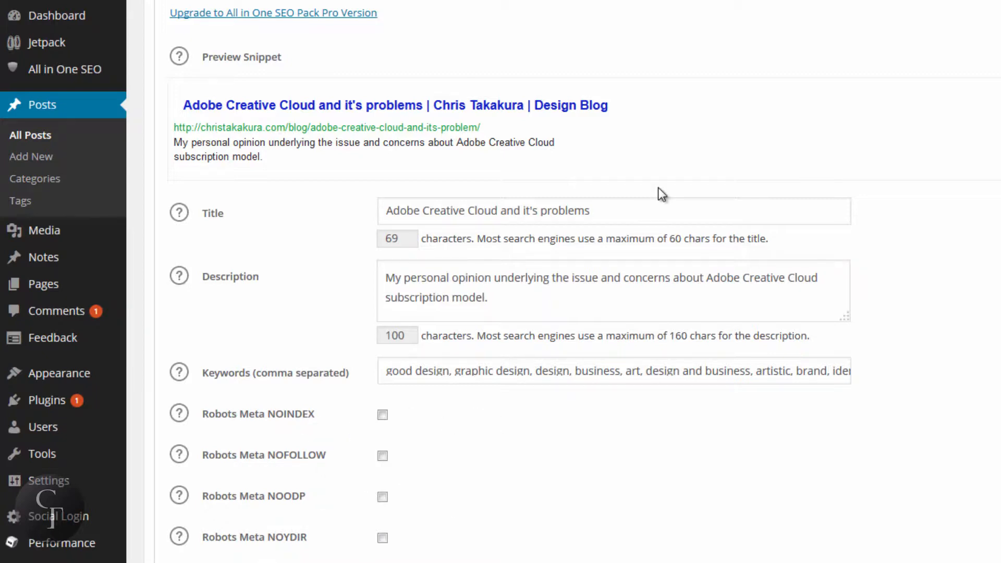
click(644, 212)
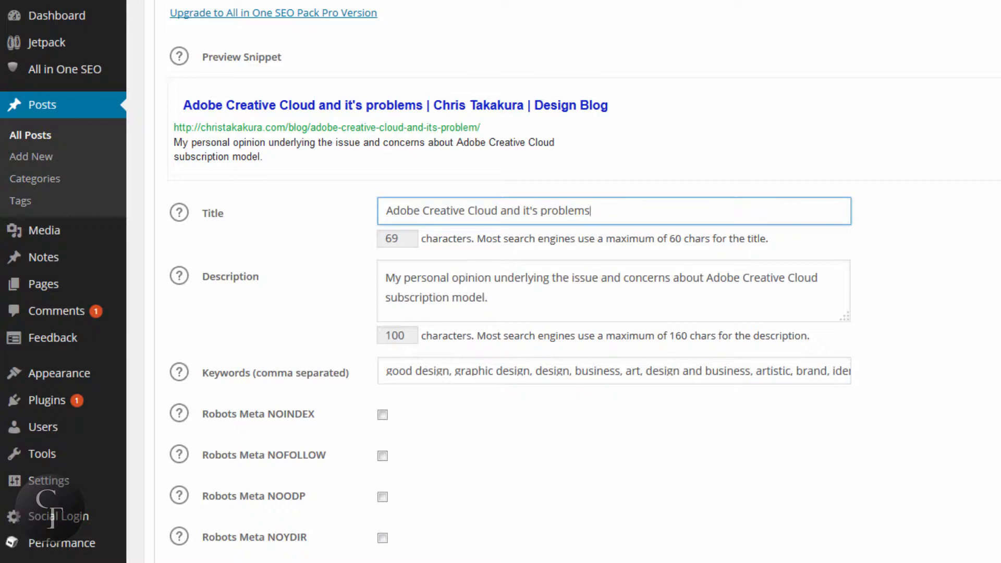
drag(614, 213, 380, 209)
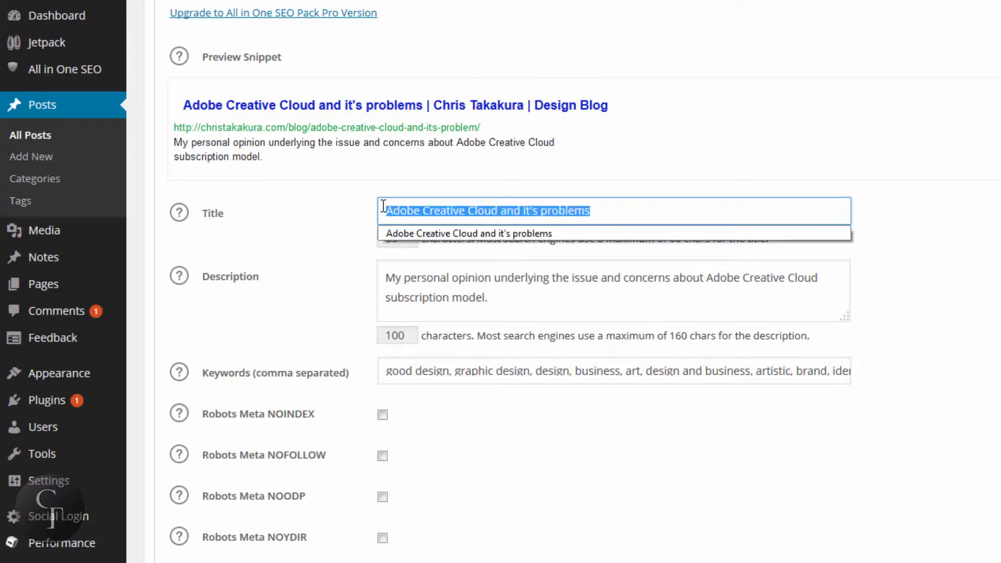
click(634, 208)
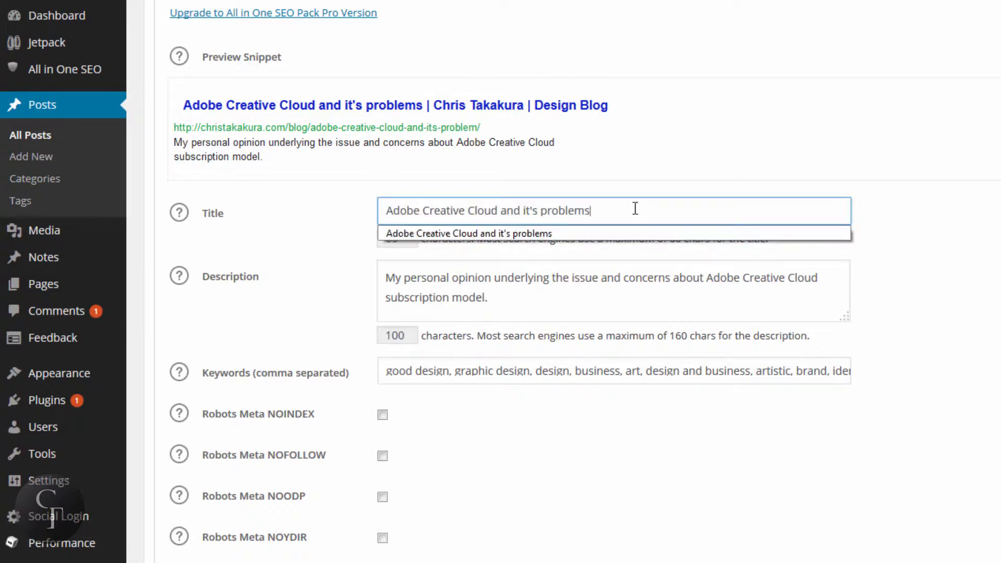
click(635, 208)
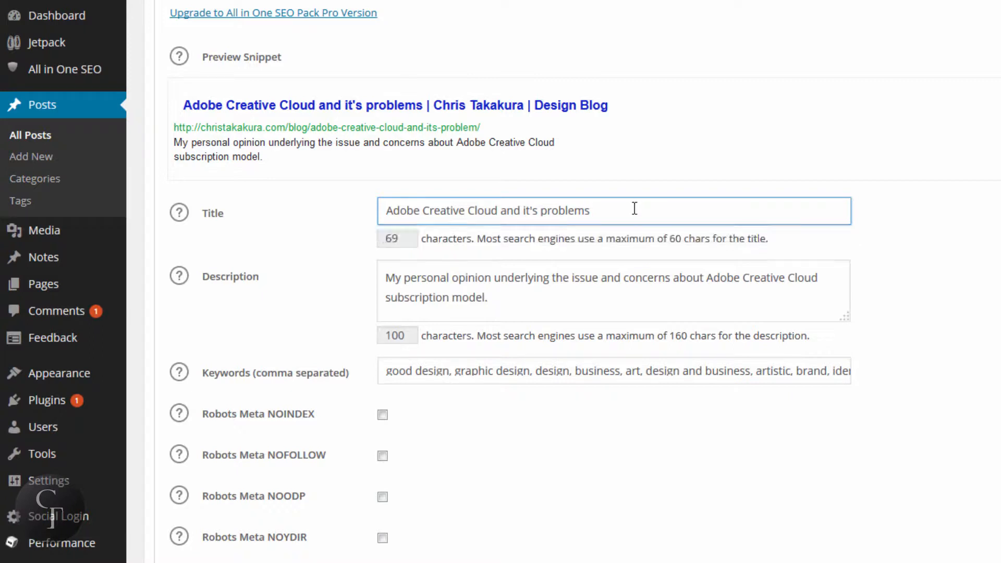
drag(431, 211, 329, 211)
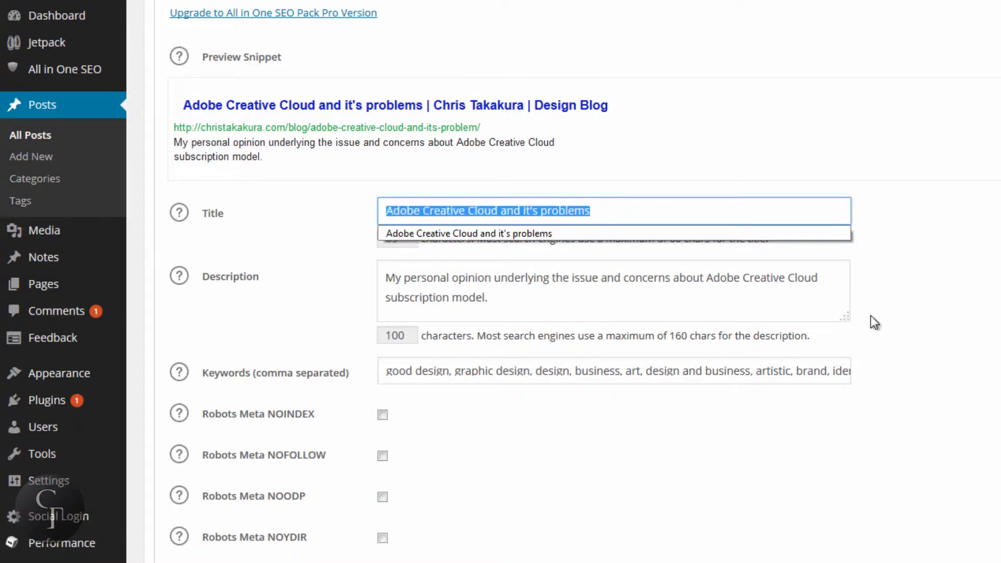
click(907, 306)
click(619, 214)
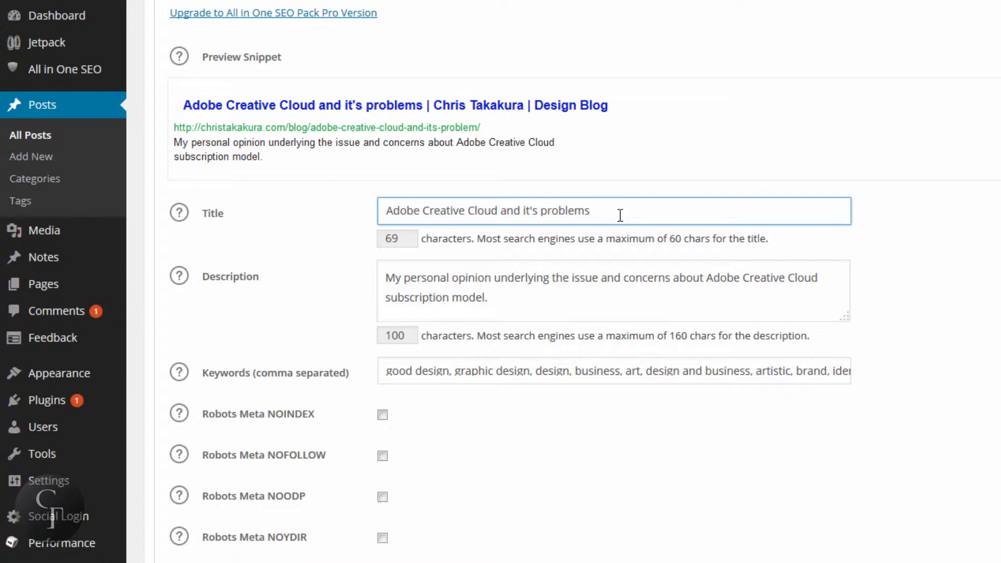
drag(406, 241, 374, 240)
click(414, 242)
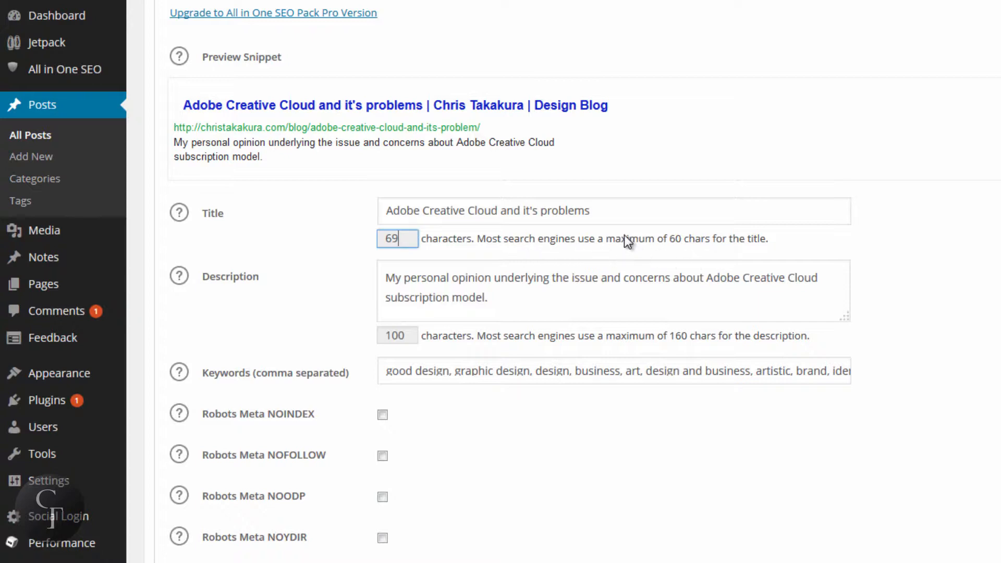
Step: Shorten the post's SEO title to "Adobe Creative Cloud" by removing the words after it
click(602, 209)
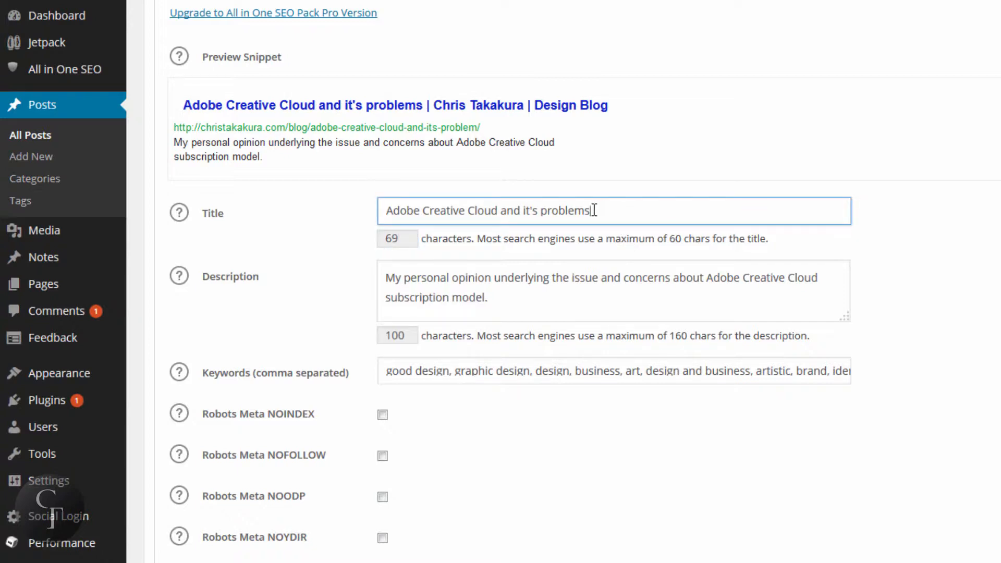
drag(593, 210, 496, 210)
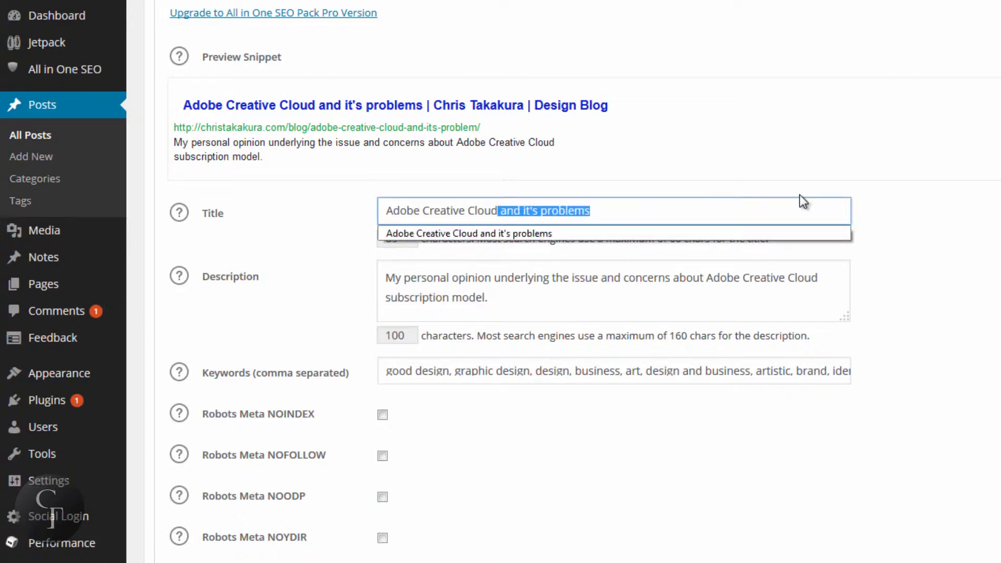
key(BackSpace)
click(903, 165)
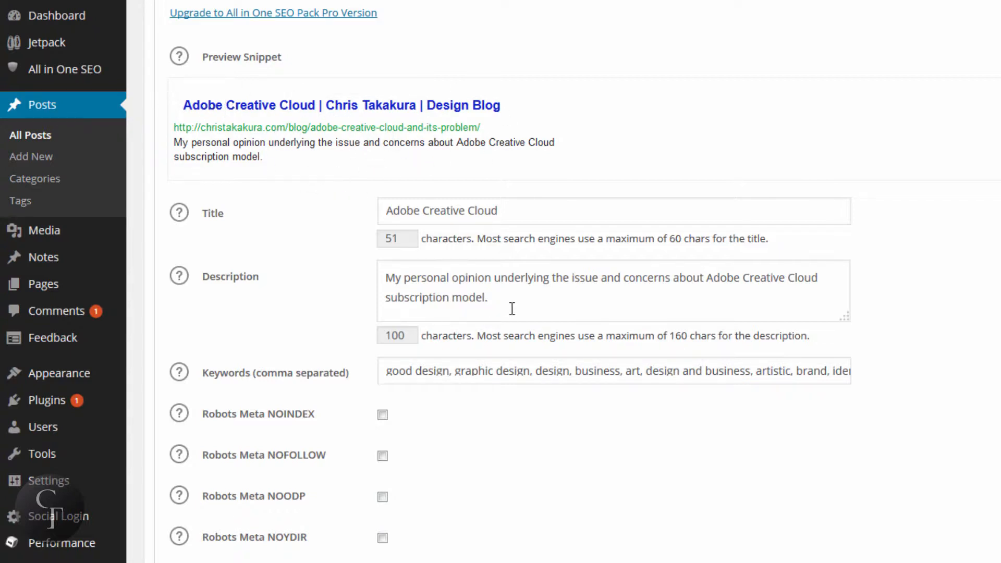
Step: Read through the post's SEO description and its comma-separated keywords
click(524, 297)
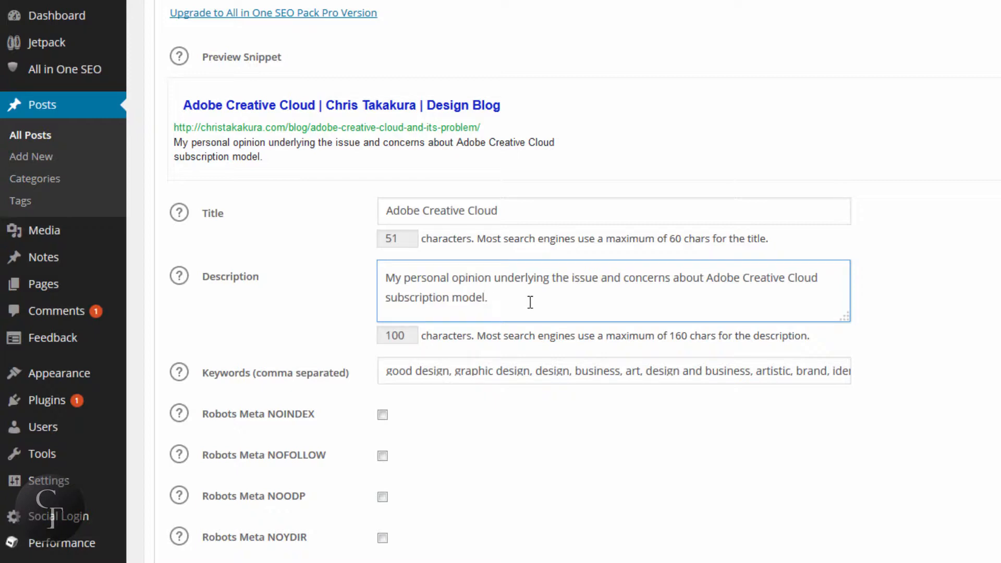
drag(530, 302, 386, 276)
click(388, 278)
click(660, 372)
mouse_move(637, 371)
mouse_down()
mouse_move(434, 373)
mouse_move(645, 371)
mouse_up()
click(434, 373)
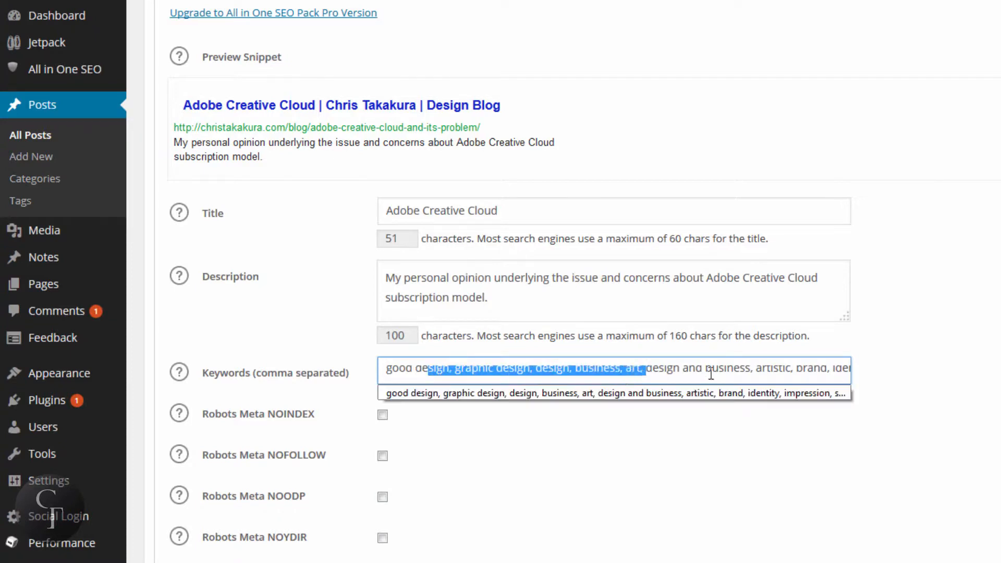
drag(710, 374, 746, 371)
click(920, 364)
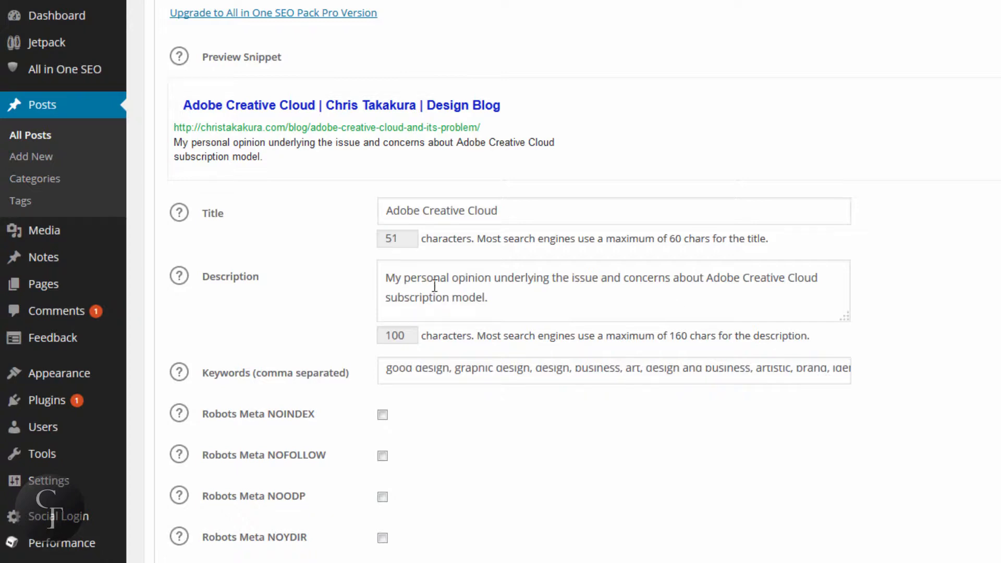
click(479, 280)
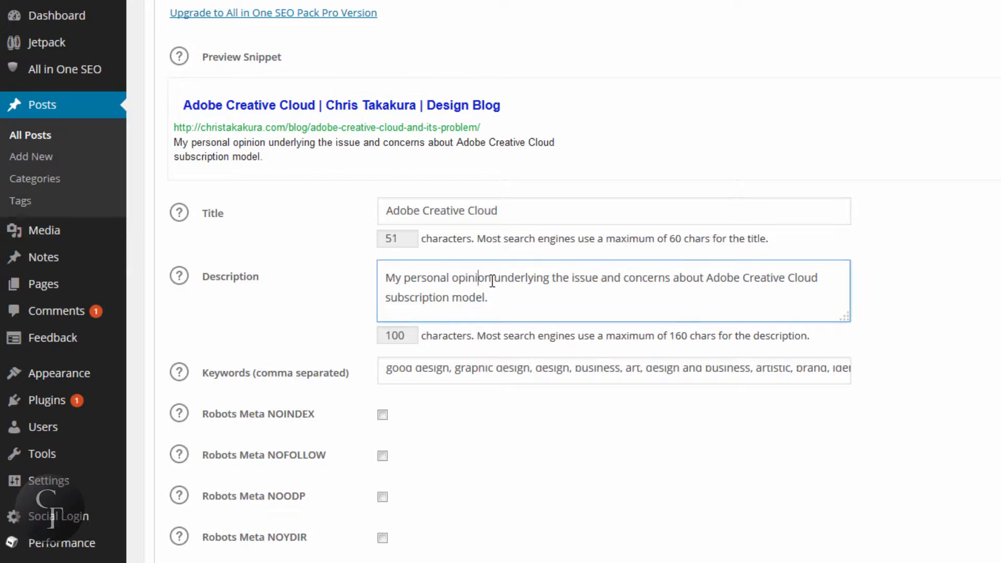
click(857, 257)
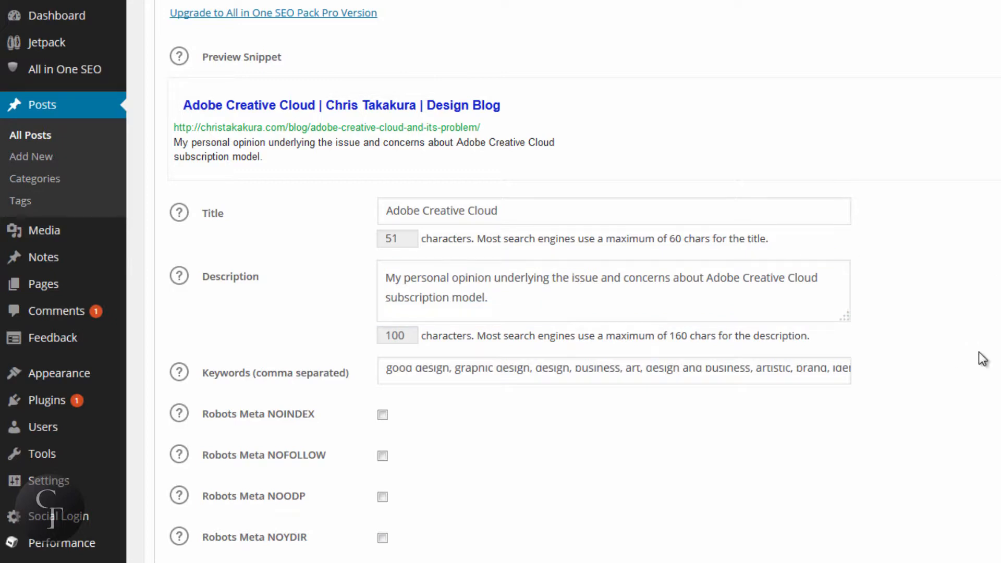
Step: Update the post and publish it without applying the proofreader's suggestions
scroll(983, 357, up, 3)
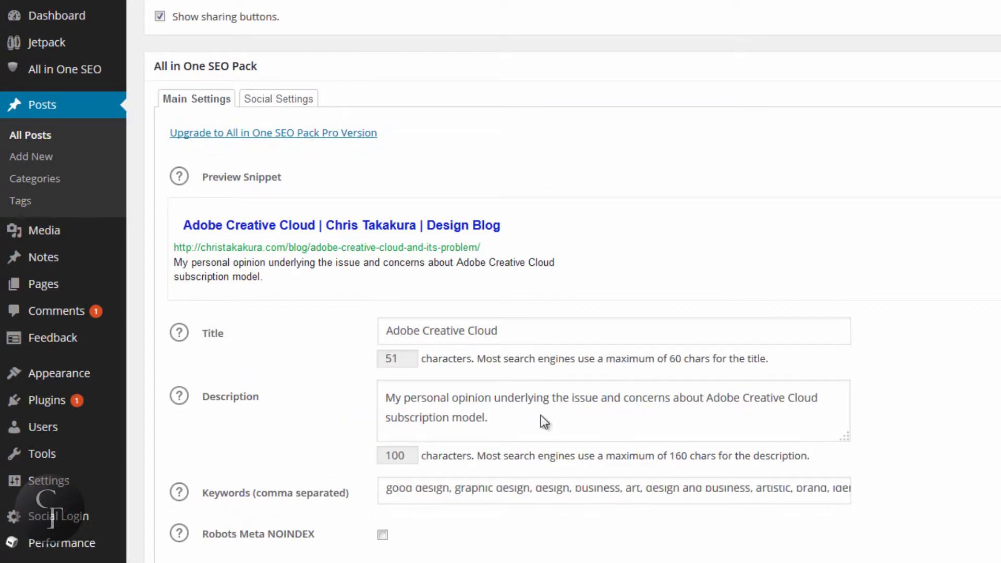
scroll(546, 422, up, 10)
scroll(572, 280, up, 1)
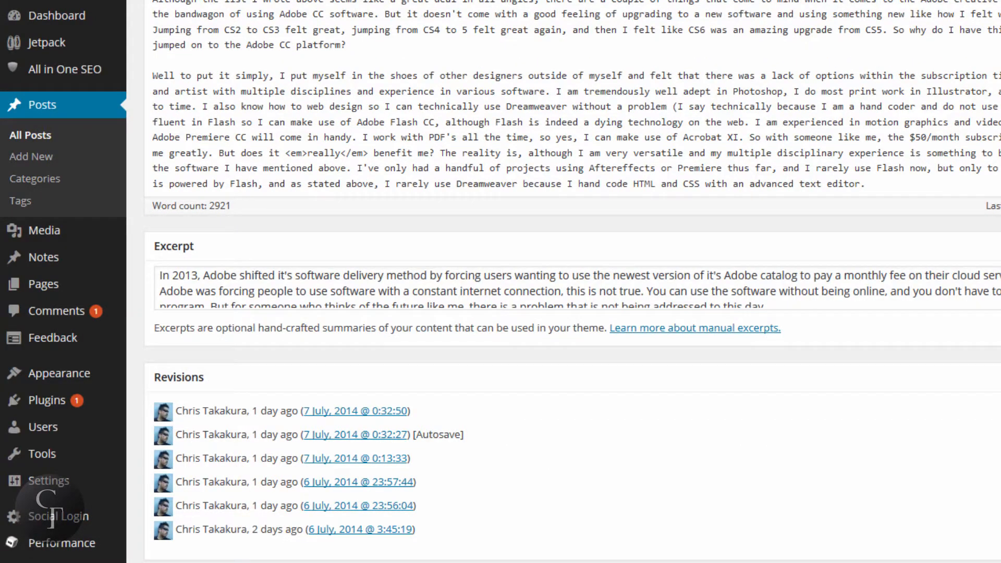
scroll(572, 281, up, 5)
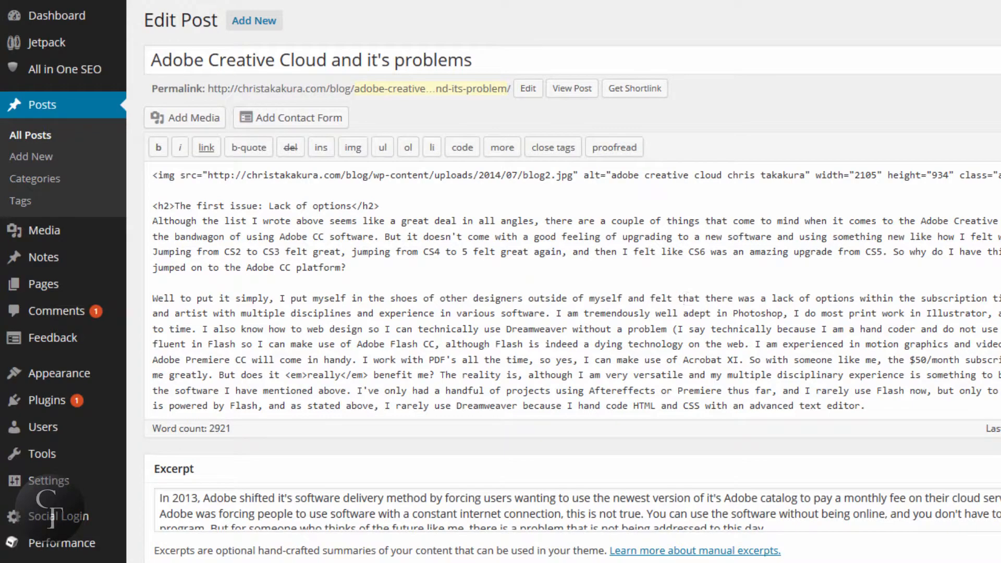
scroll(573, 281, down, 3)
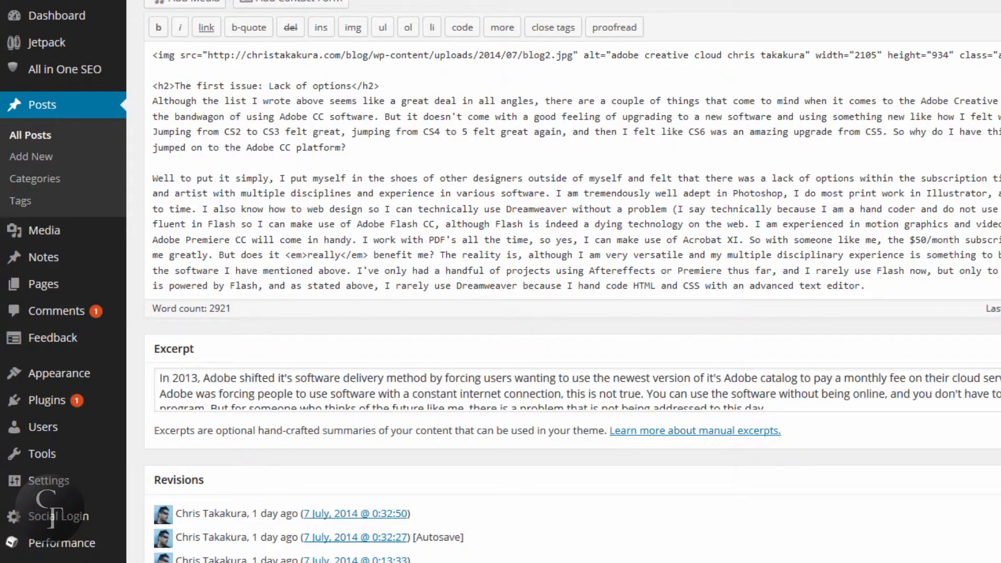
click(614, 27)
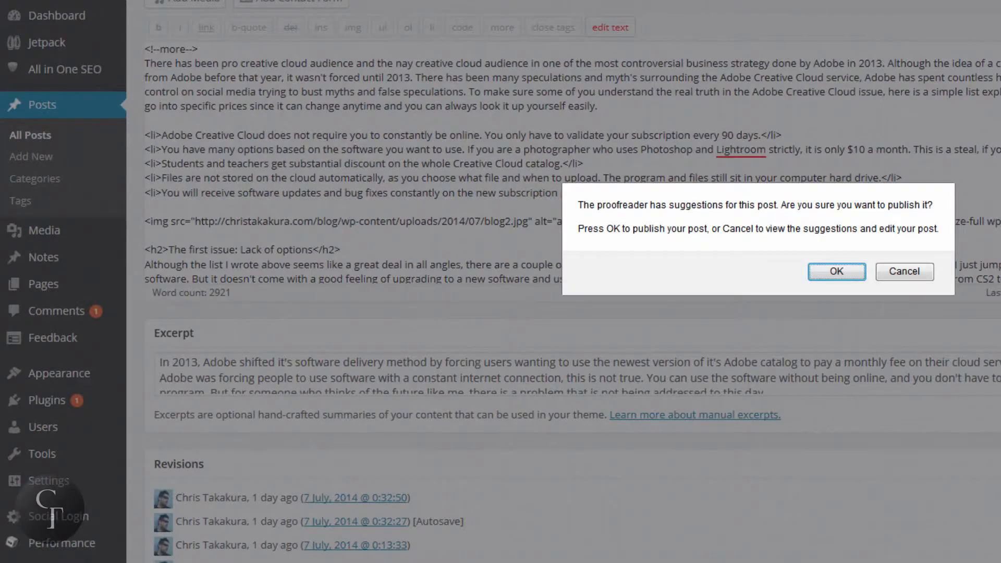
click(841, 271)
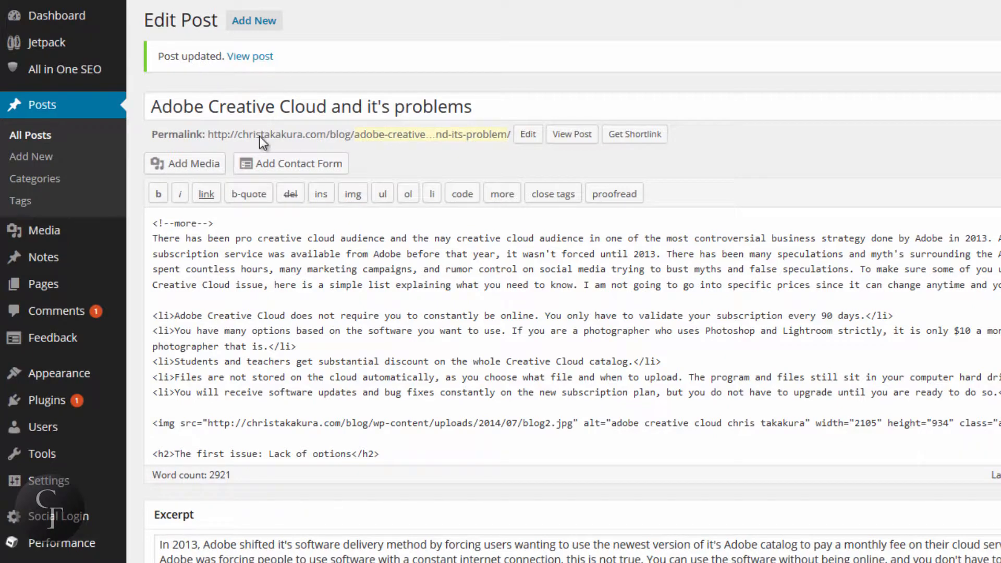
Step: Open the page "Dinner" for editing from the list of all pages and go to its All in One SEO Pack section
click(44, 140)
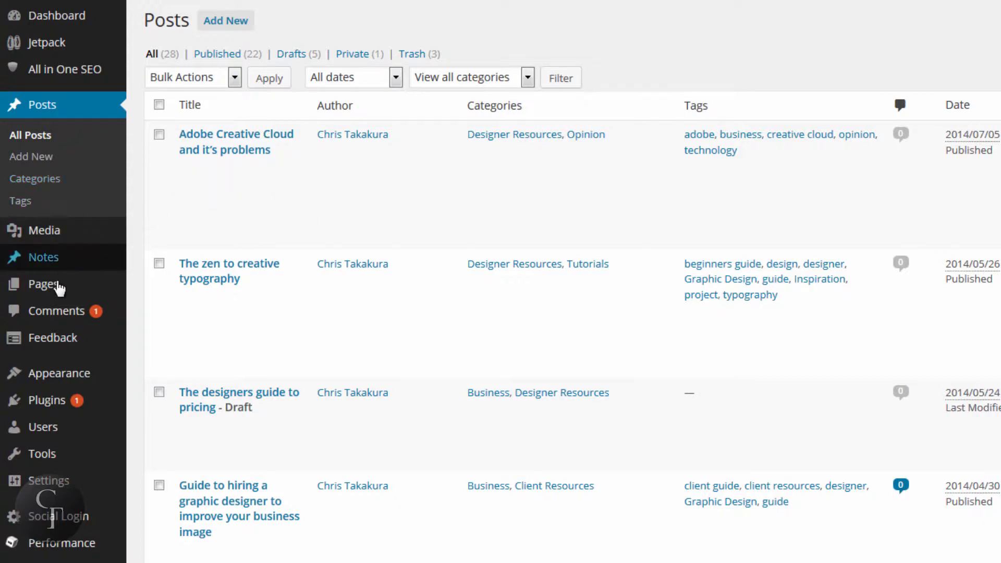
mouse_move(54, 300)
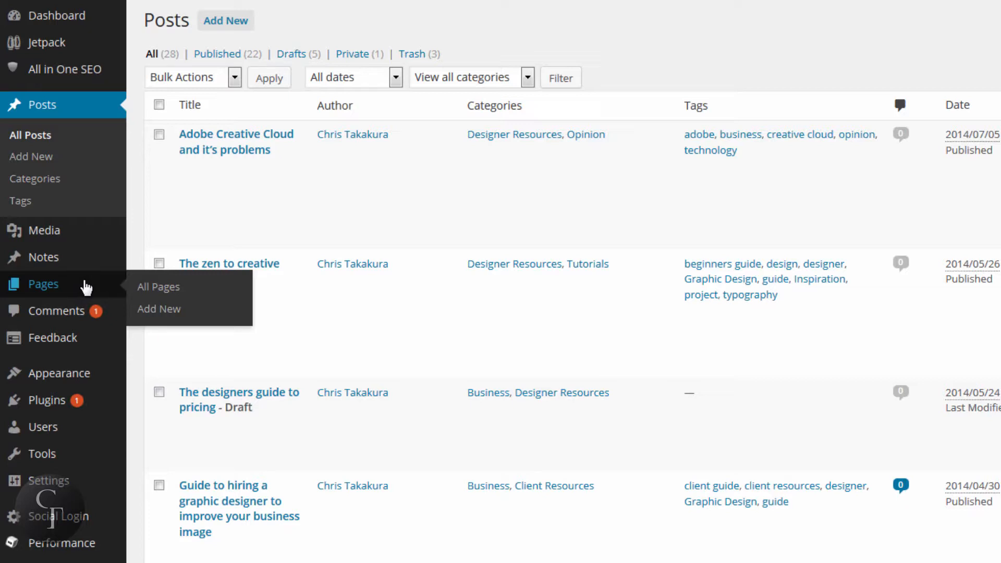
click(39, 285)
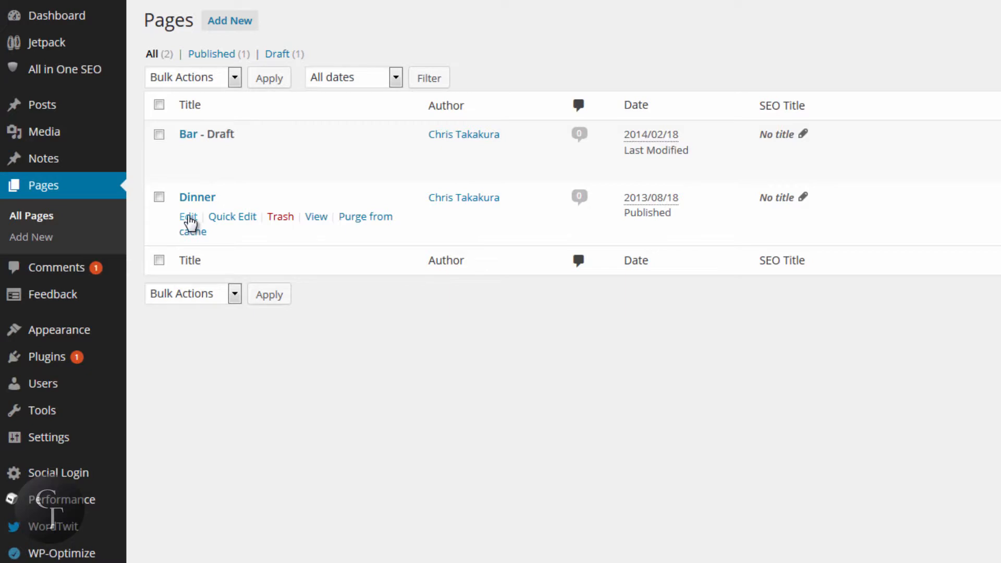
click(189, 217)
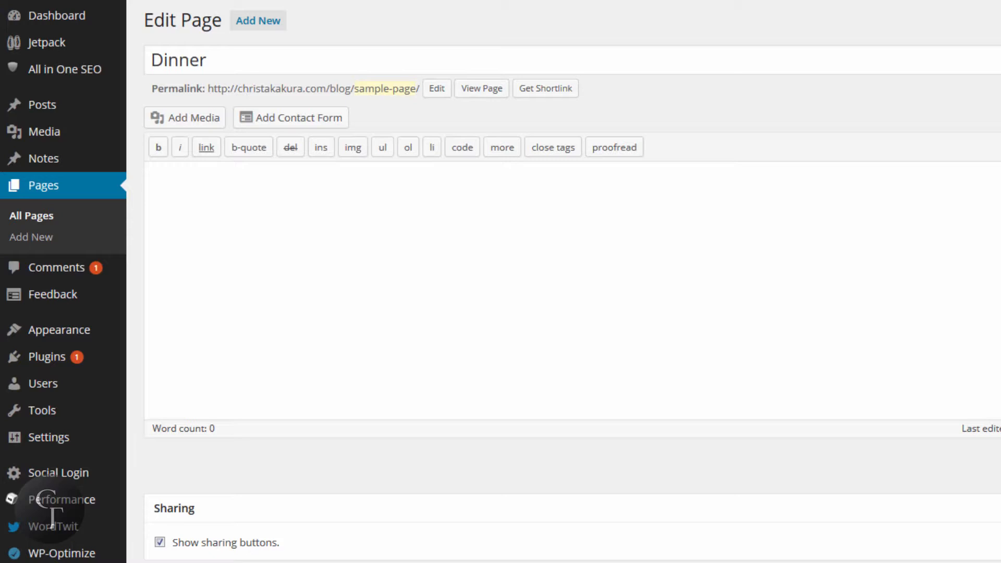
scroll(572, 281, down, 8)
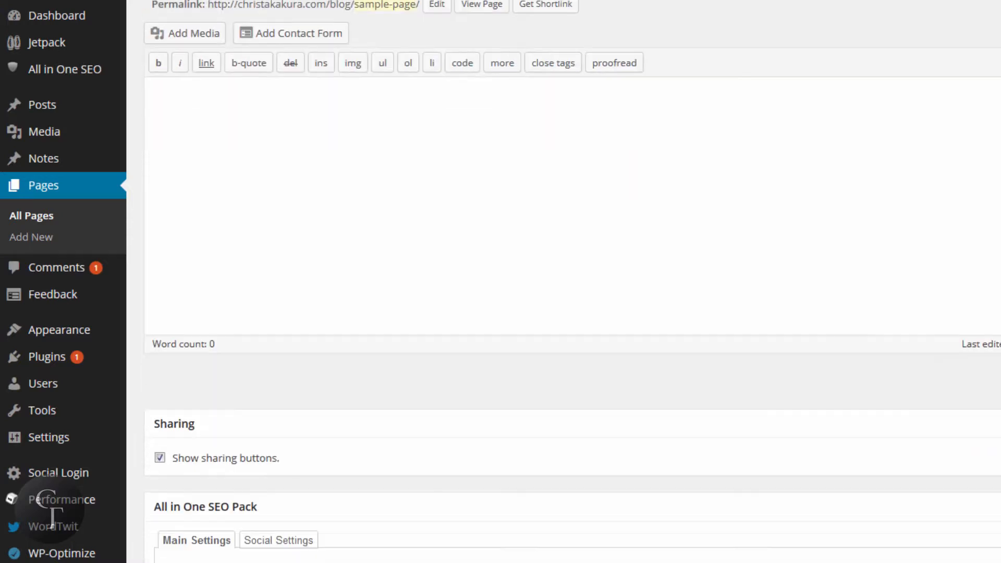
scroll(176, 92, down, 3)
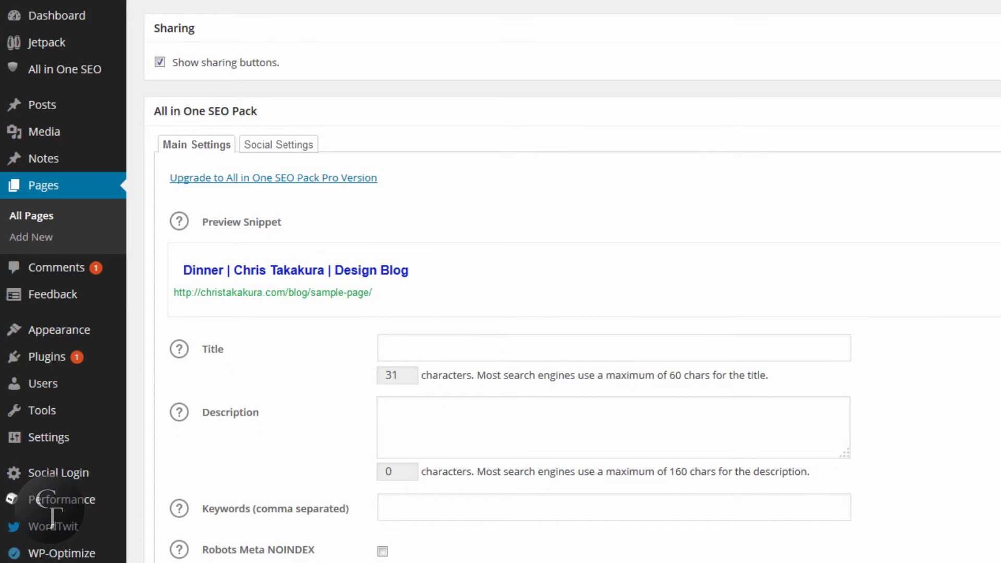
scroll(177, 92, up, 3)
scroll(502, 170, down, 3)
Step: Look over the SEO title, description and keywords fields in the Dinner page's main settings
click(459, 224)
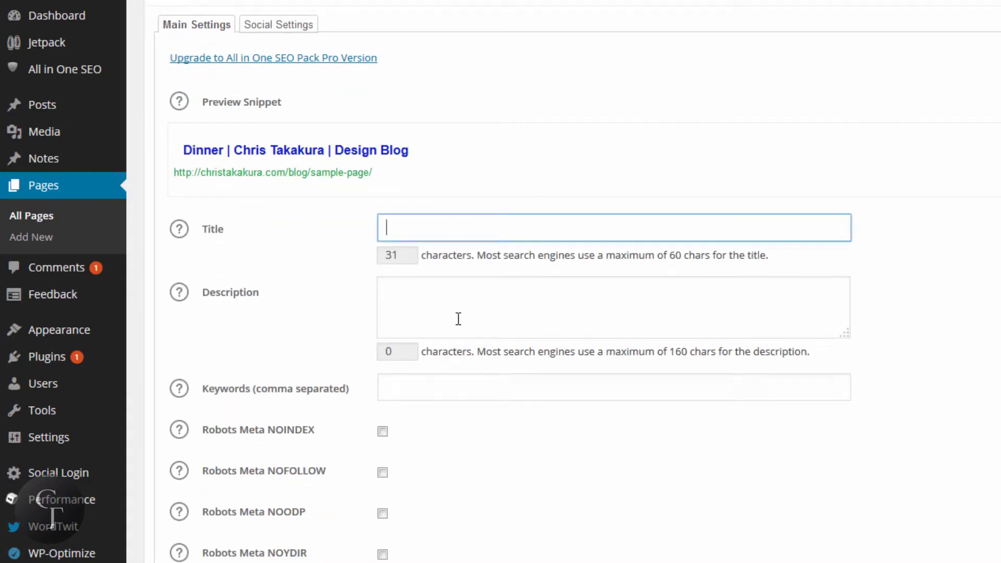
click(457, 313)
click(448, 380)
scroll(448, 380, up, 1)
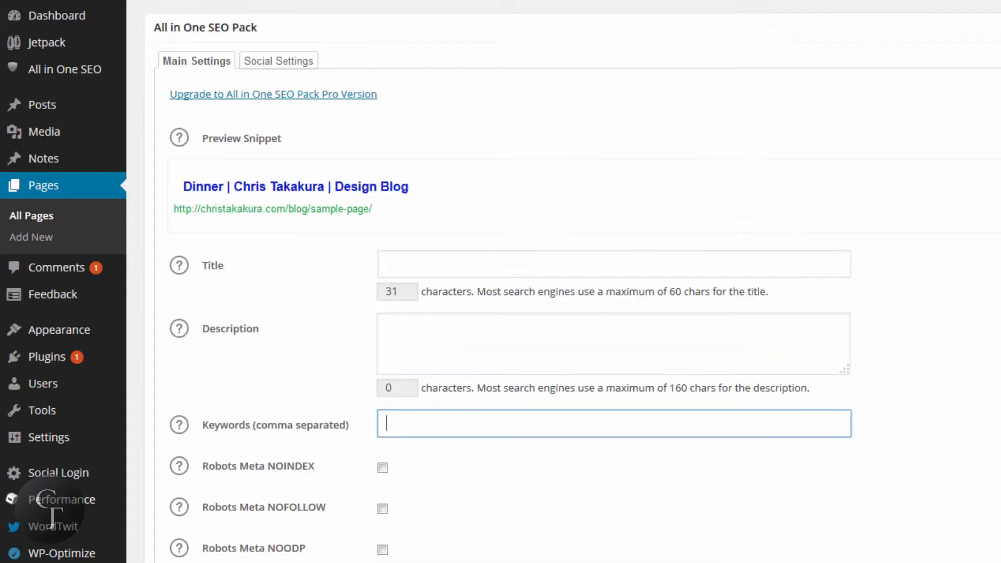
scroll(573, 281, up, 1)
scroll(573, 282, up, 3)
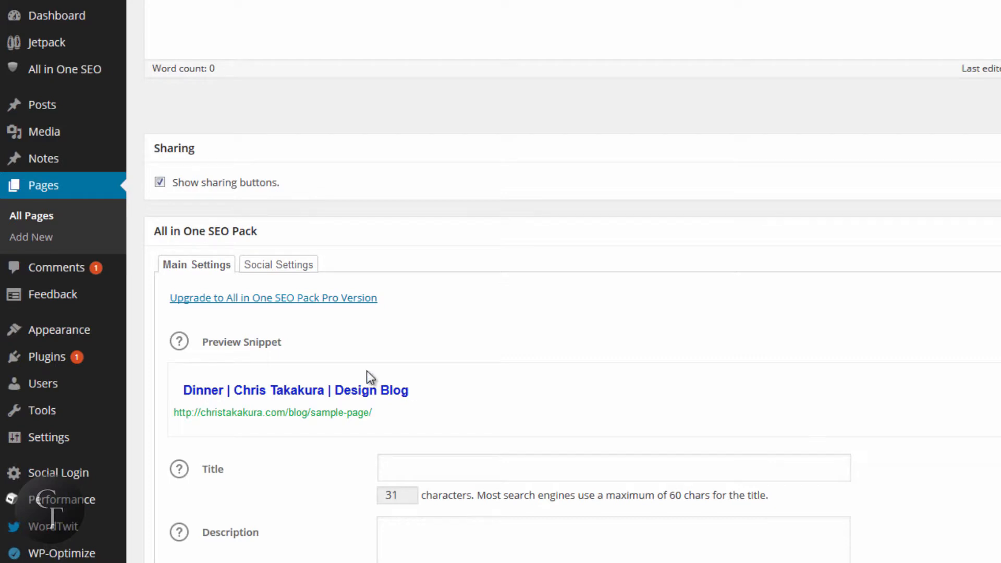
Step: Show the Dinner page's social settings and bring up the earlier entries suggested for the social title
click(291, 268)
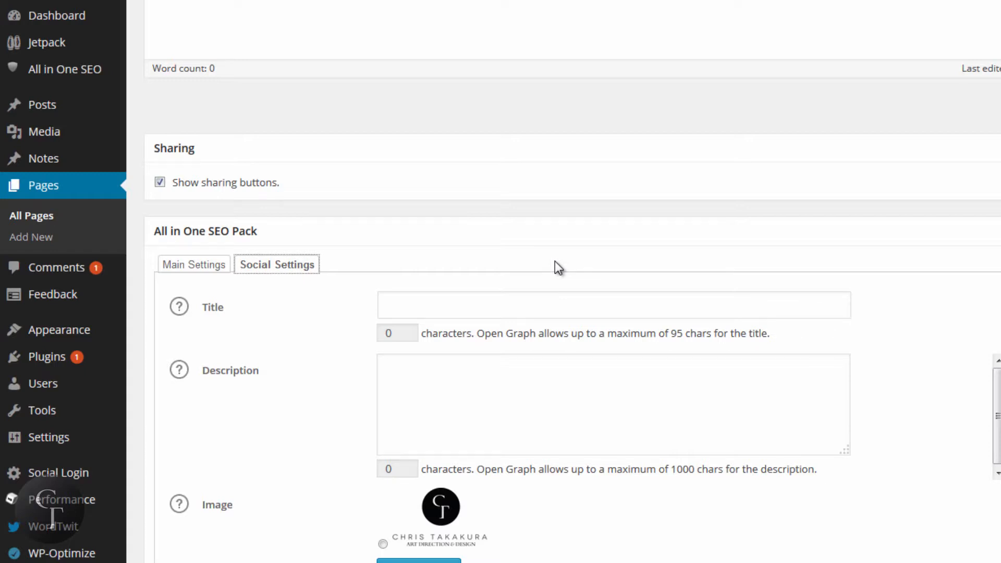
click(474, 295)
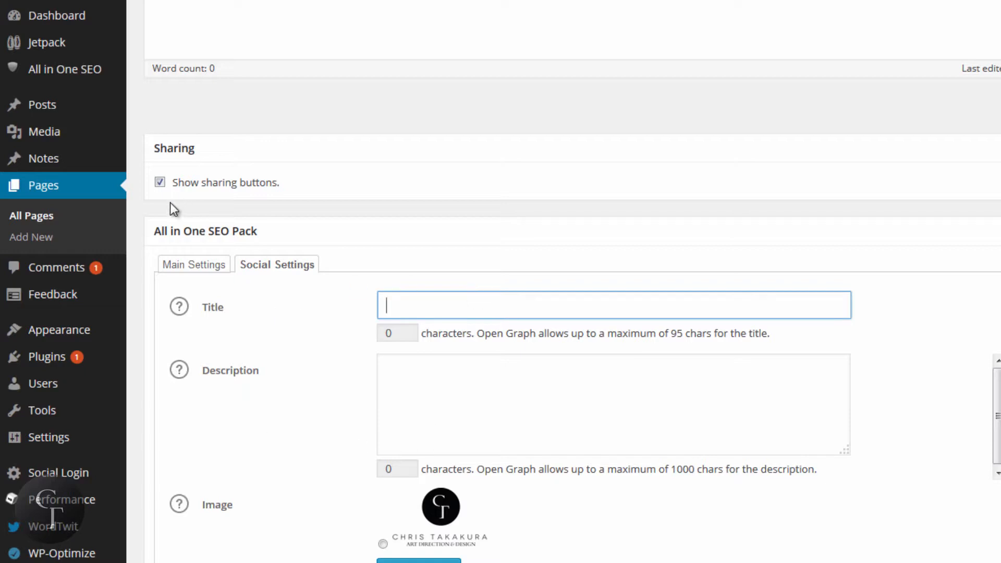
click(420, 299)
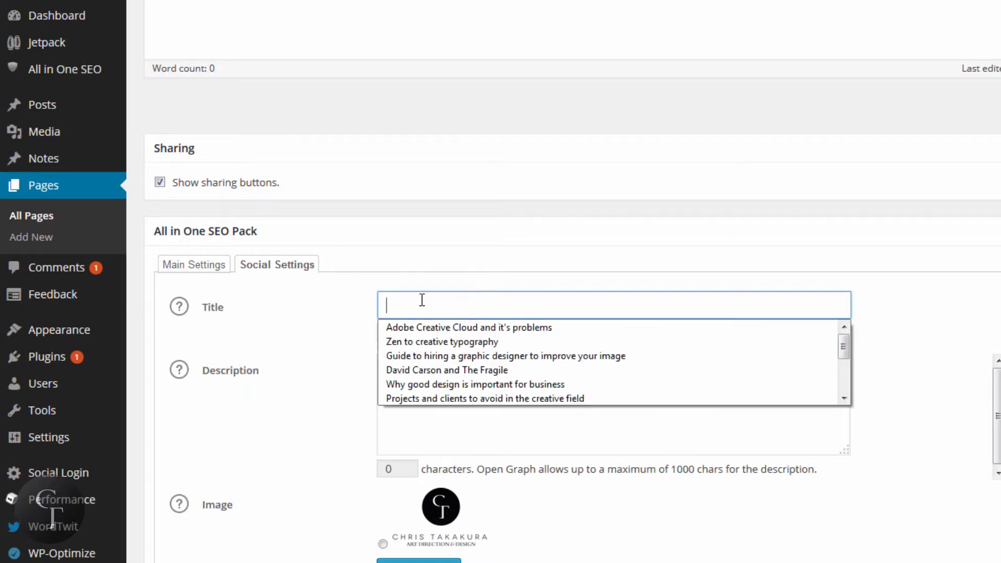
Step: Compare the Dinner page's main and social settings and examine the social title and description fields
click(197, 268)
click(286, 276)
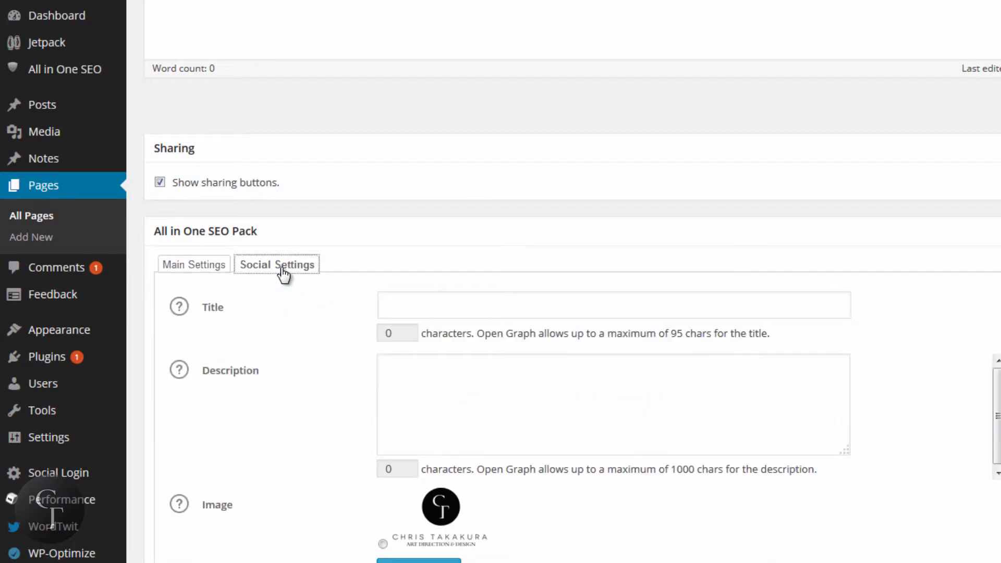
click(432, 295)
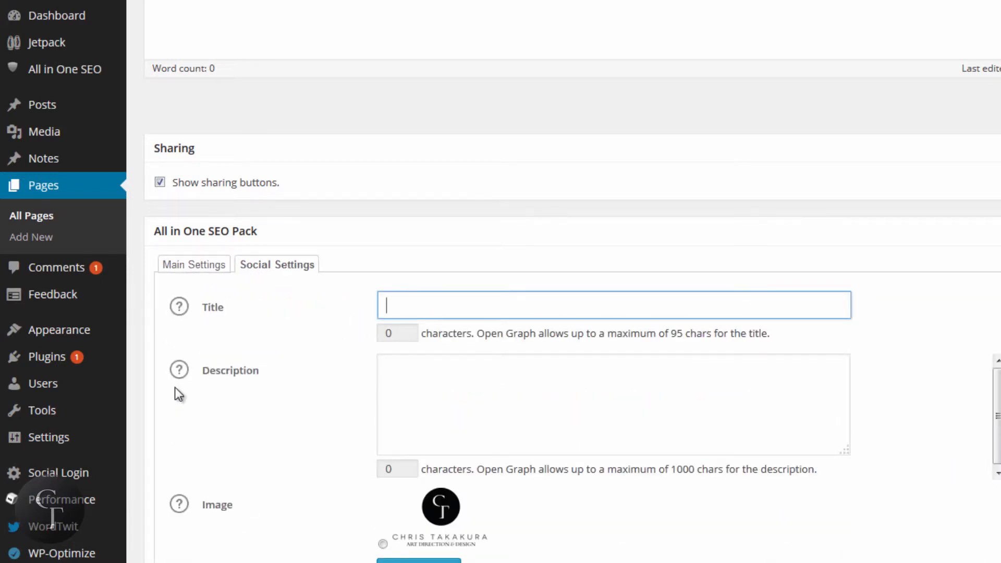
click(506, 384)
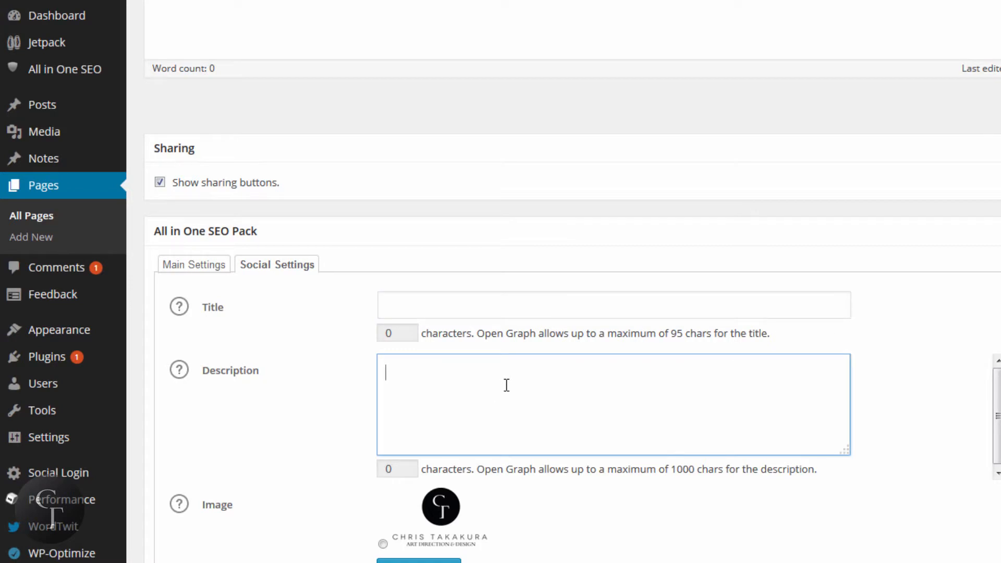
Step: Select the offered logo as the Dinner page's social image and check the custom image and image size fields
scroll(634, 524, down, 2)
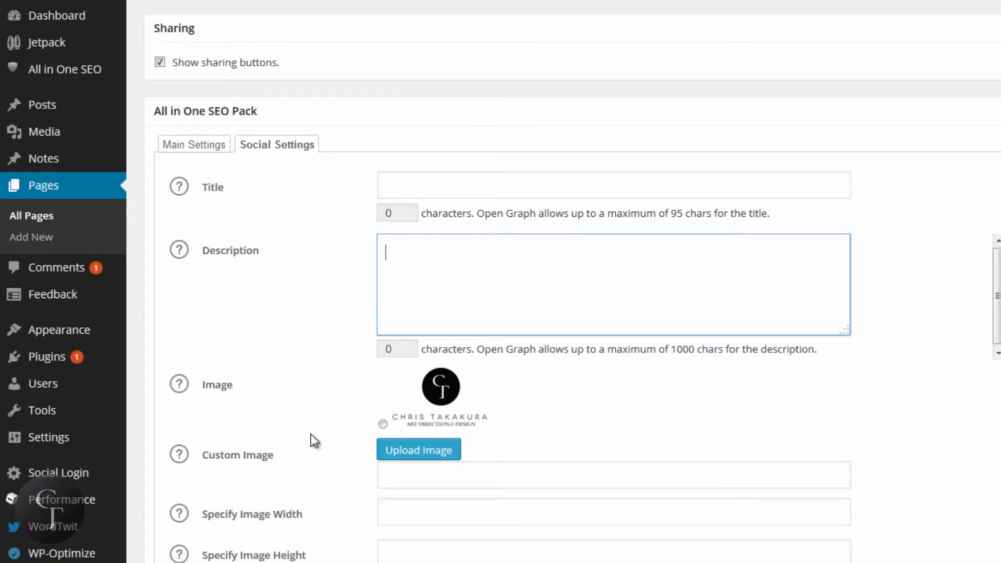
click(382, 424)
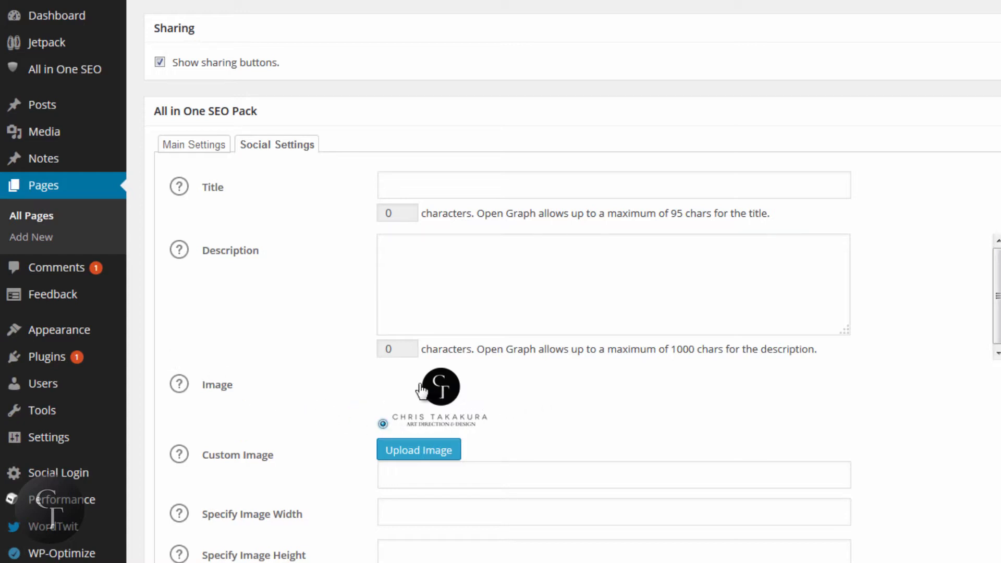
click(443, 478)
scroll(573, 285, down, 1)
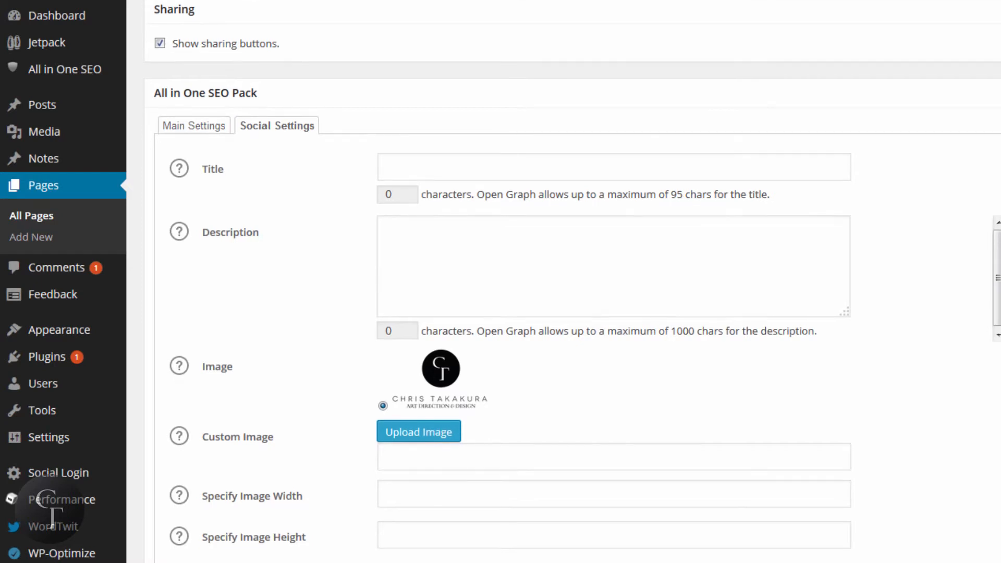
Step: Try "Gallery" as the Dinner page's social title and clear the field again
scroll(573, 285, up, 9)
scroll(572, 285, down, 2)
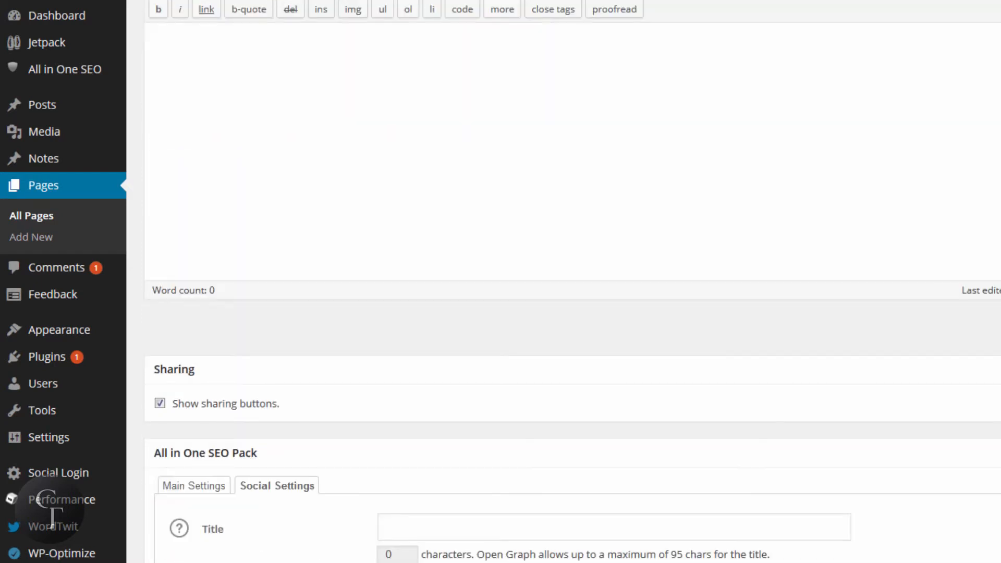
scroll(573, 285, up, 2)
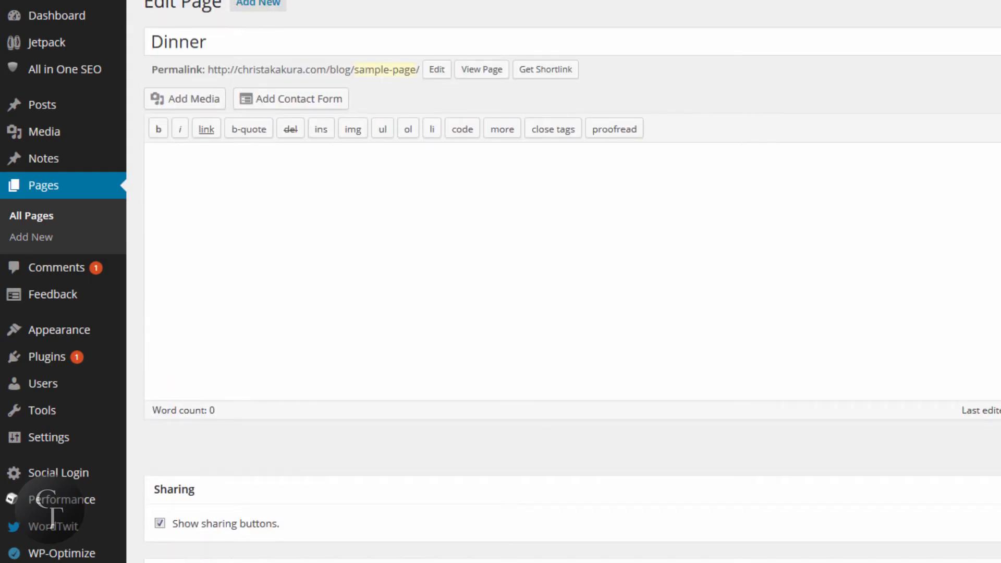
scroll(573, 284, up, 1)
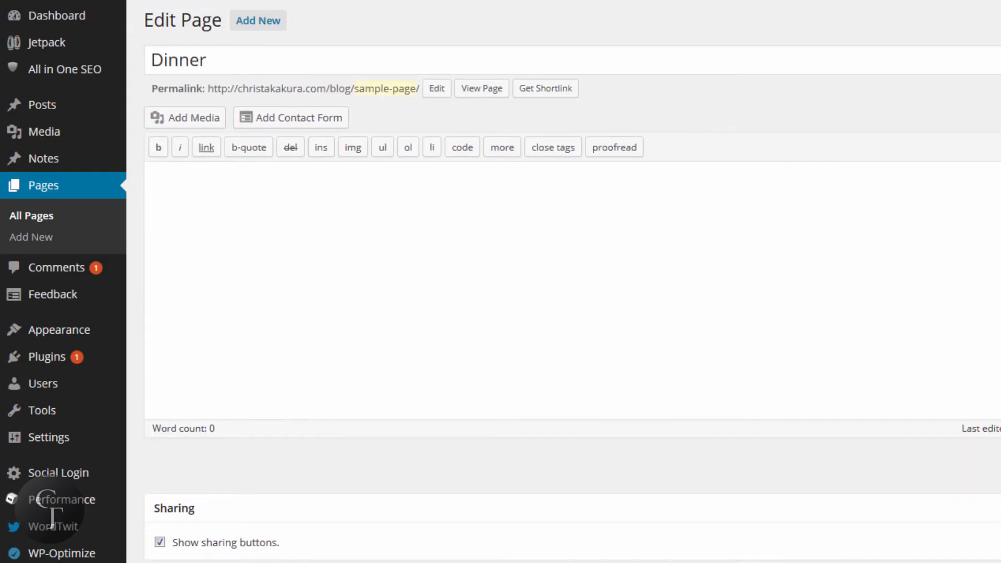
scroll(573, 284, down, 4)
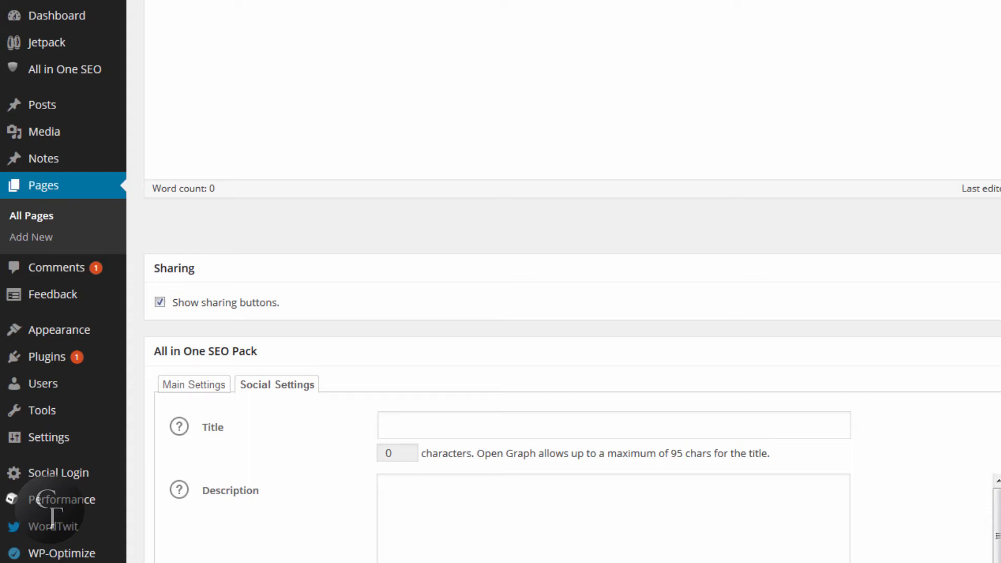
click(485, 421)
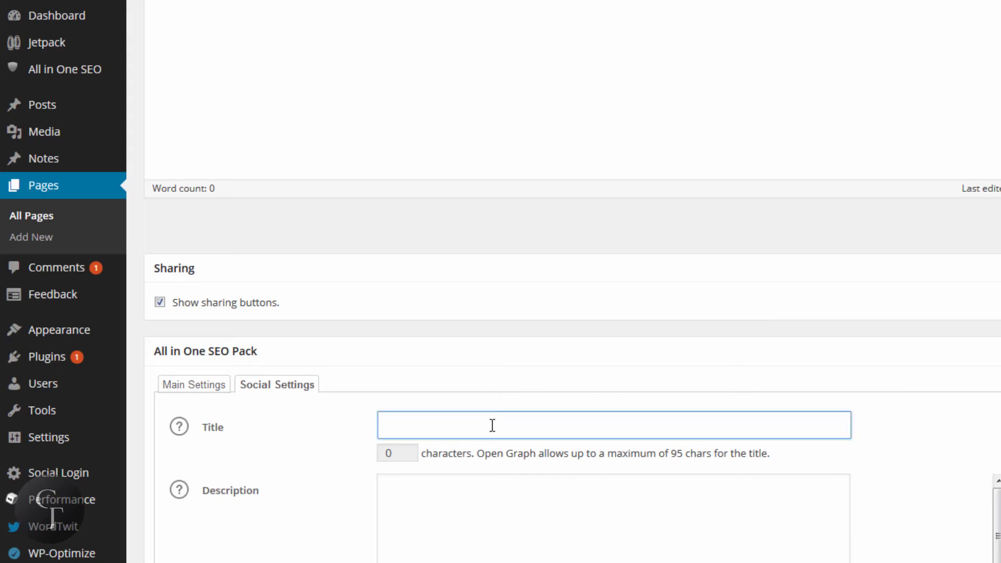
text(Gallery)
key(ctrl+a)
key(BackSpace)
text(Gallery)
key(ctrl+a)
key(BackSpace)
Step: Show the social description field, and return to the Dinner page's main settings to view the preview snippet and title
click(498, 502)
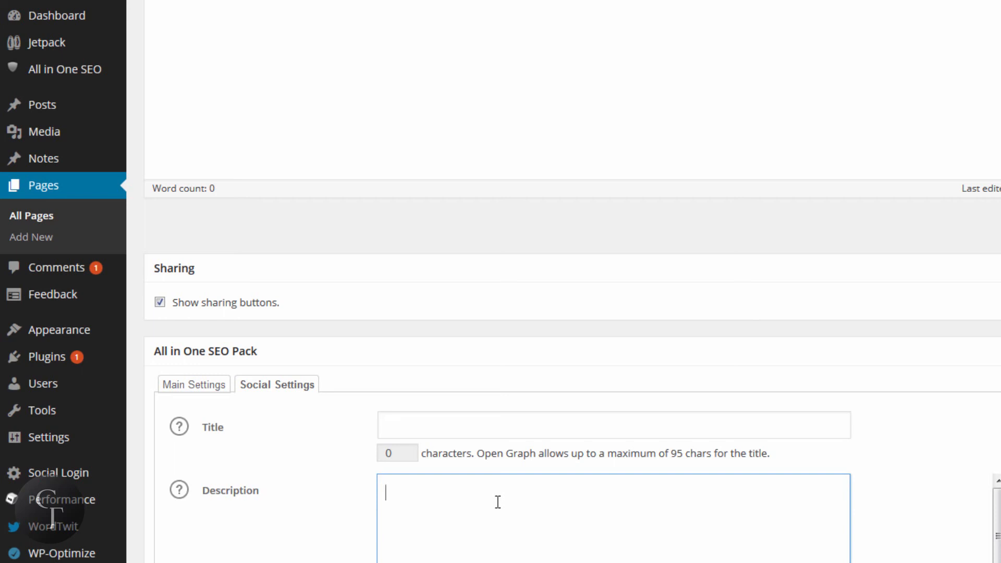
click(201, 386)
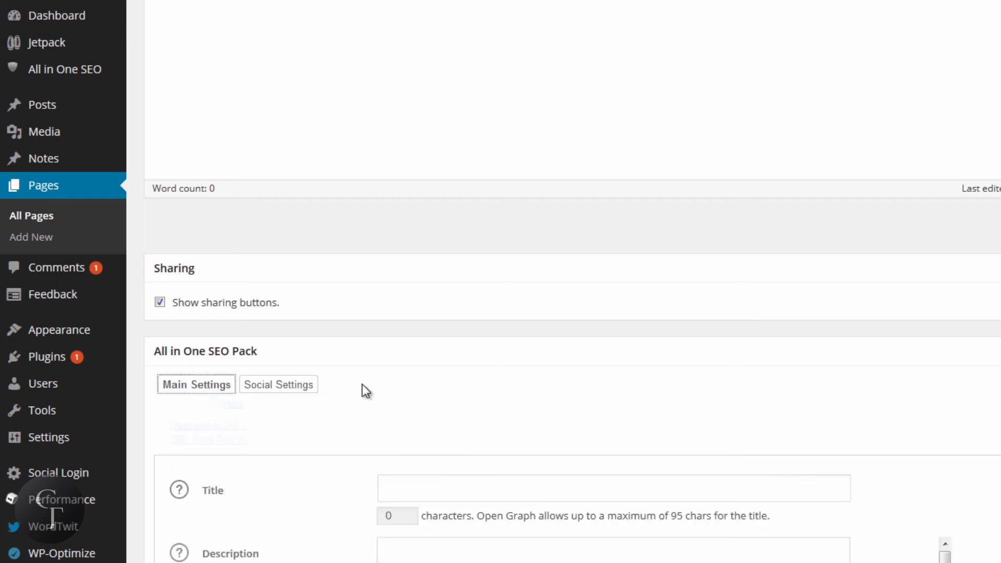
scroll(553, 409, down, 3)
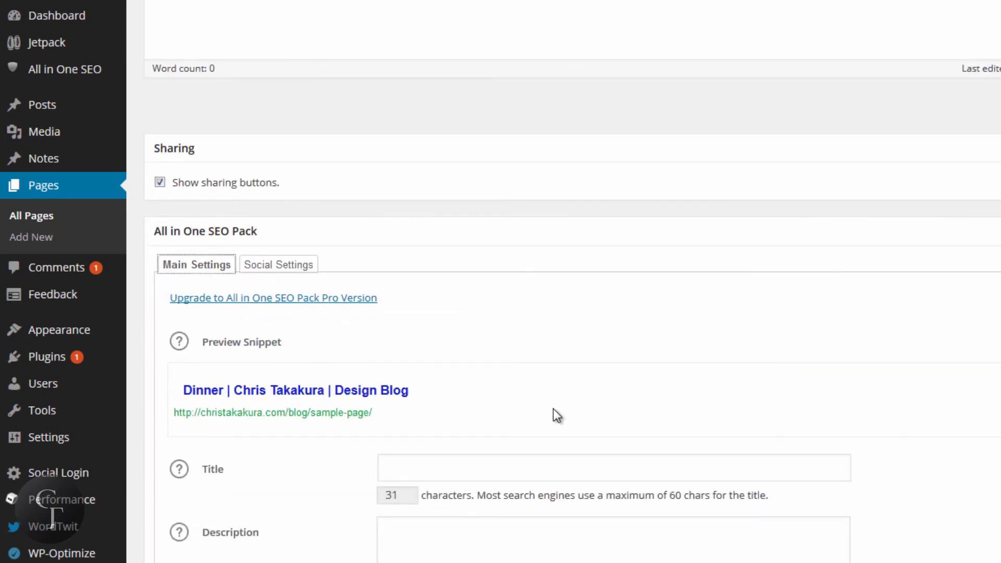
Step: Leave the Dinner page without updating it and open the list of posts
scroll(554, 408, up, 5)
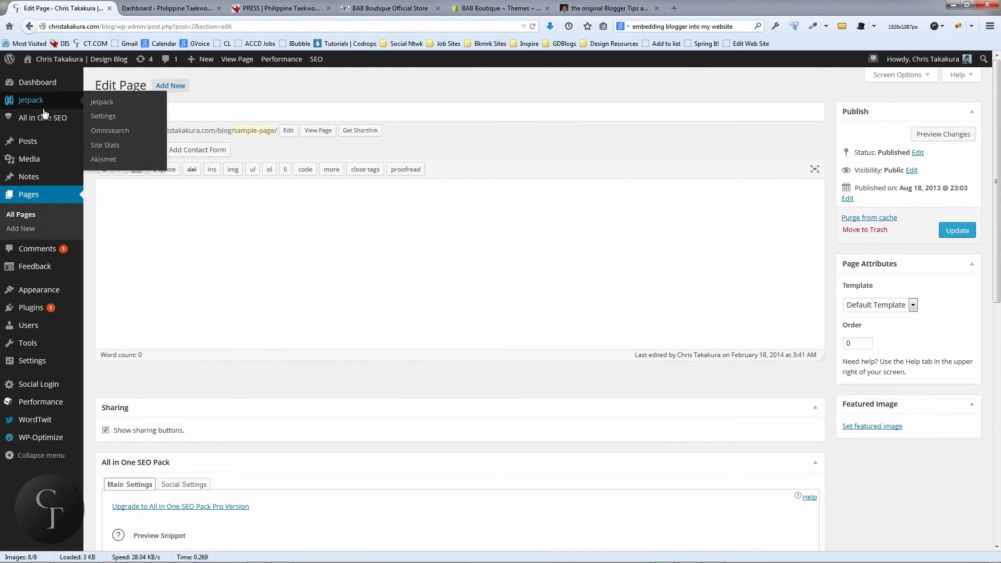
mouse_move(47, 118)
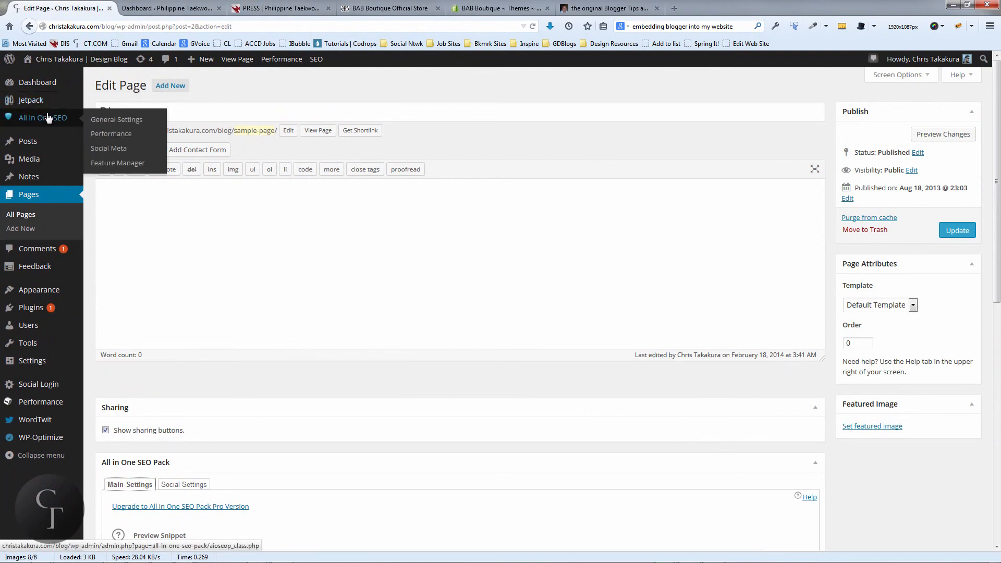
click(33, 141)
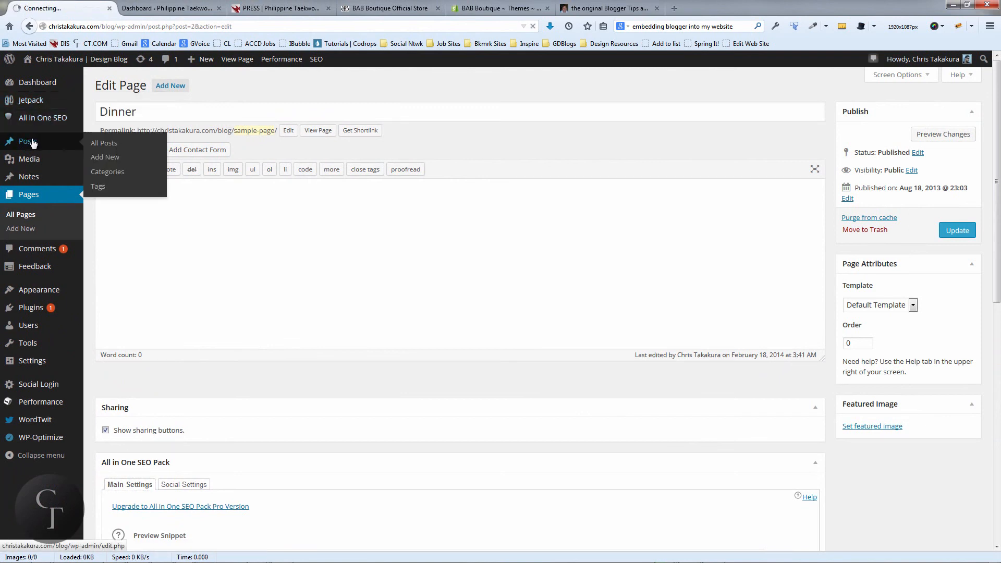